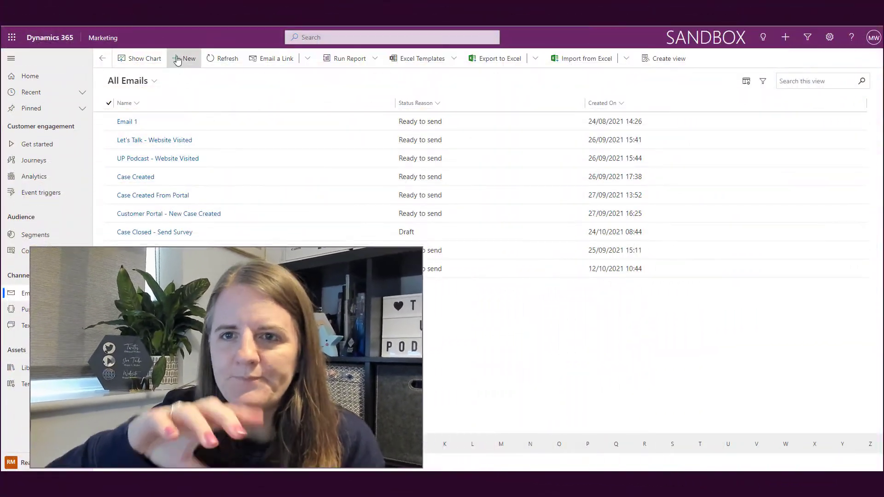
# Start a new email from the welcome layout
pyautogui.click(178, 60)
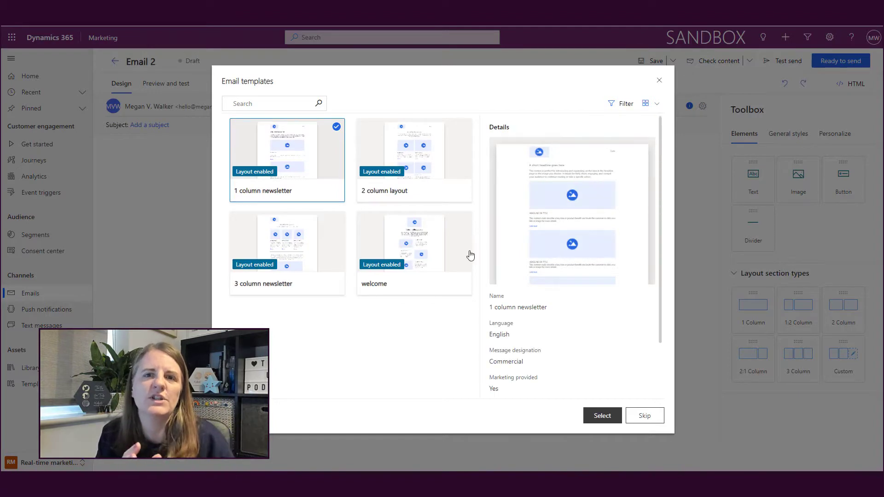
pyautogui.click(458, 271)
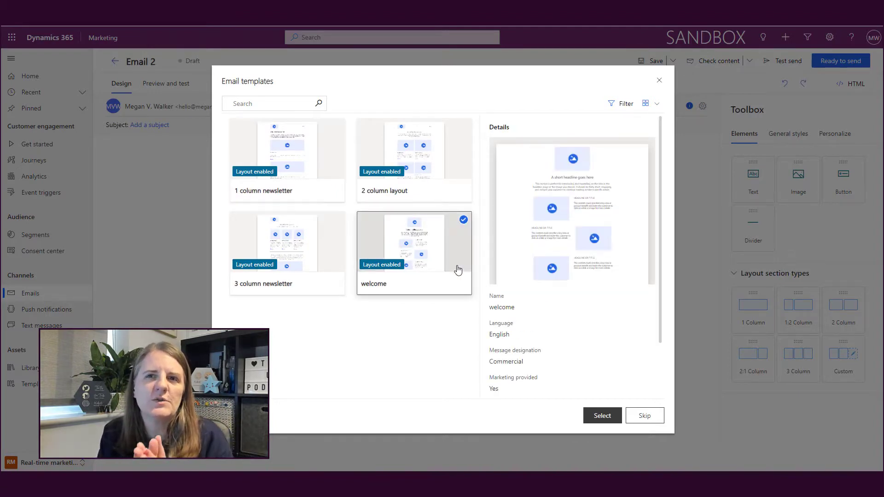
pyautogui.doubleClick(466, 188)
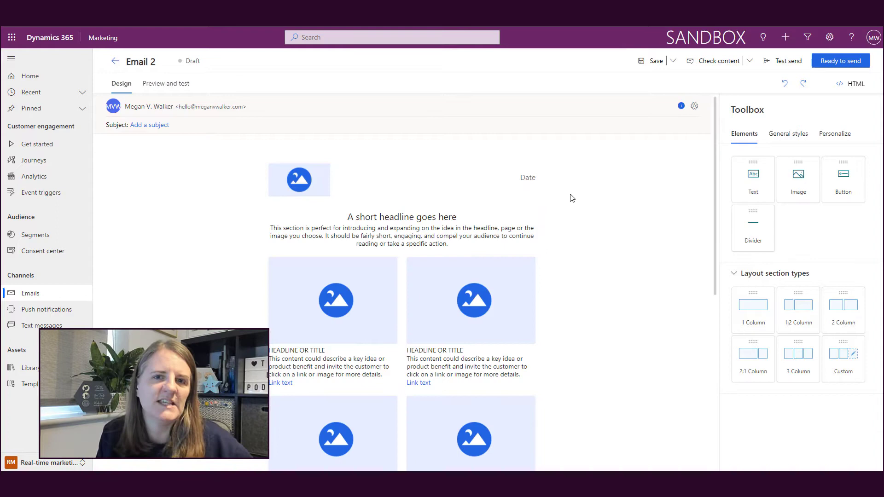
pyautogui.scroll(-4, 578, 198)
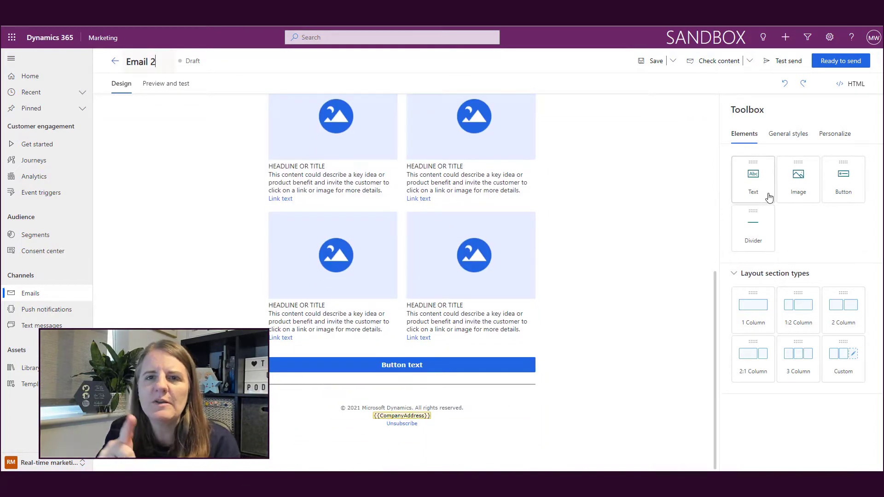
# Look over the email's style and personalization panels, then discard the unsaved new email
pyautogui.click(788, 143)
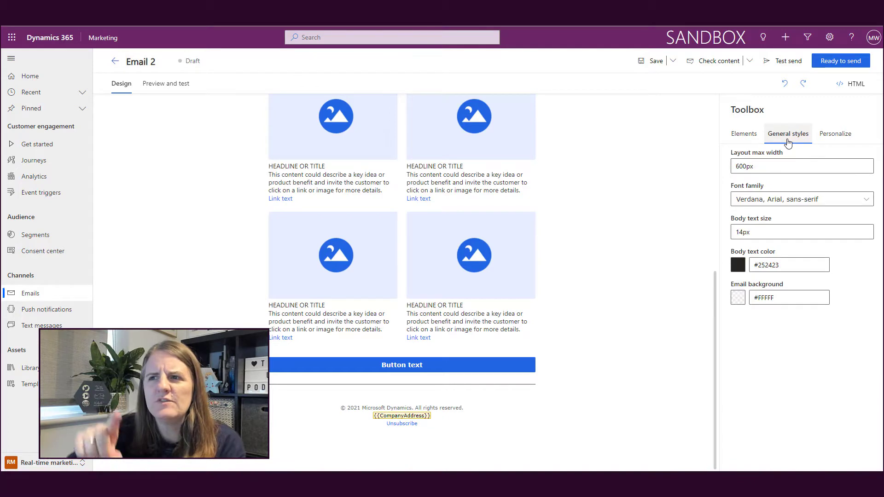
pyautogui.click(835, 135)
pyautogui.click(740, 137)
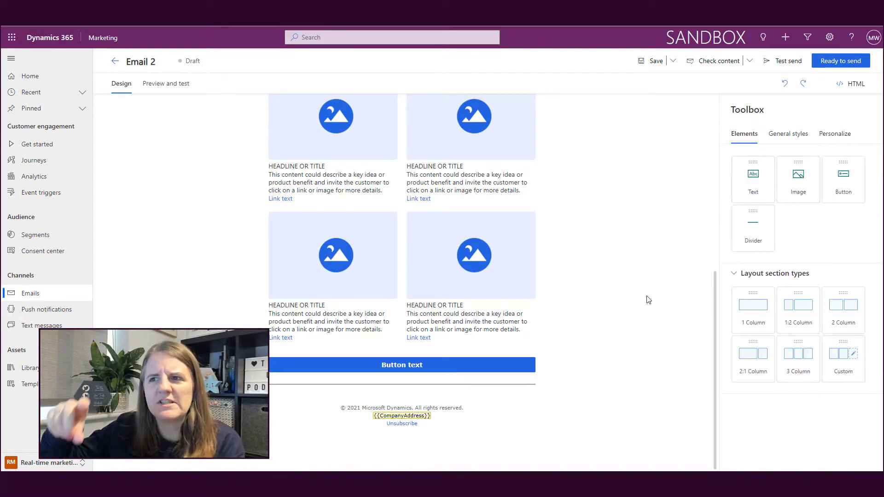
pyautogui.scroll(4, 648, 276)
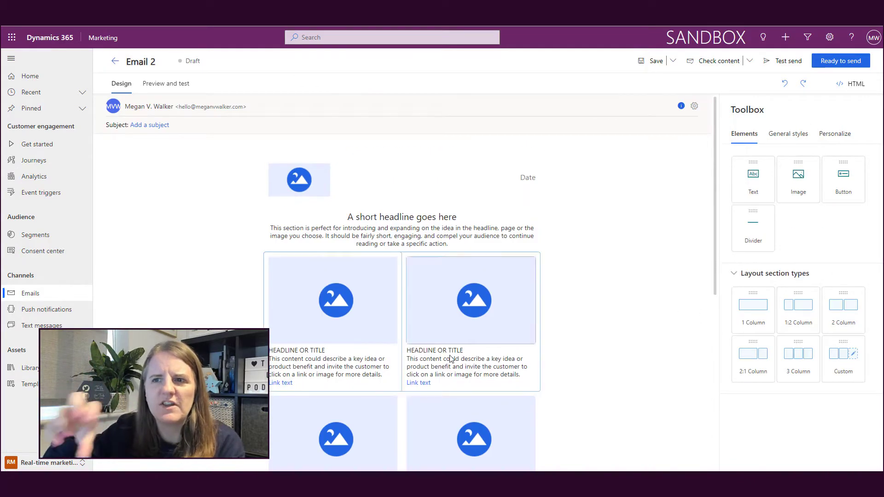
pyautogui.click(42, 294)
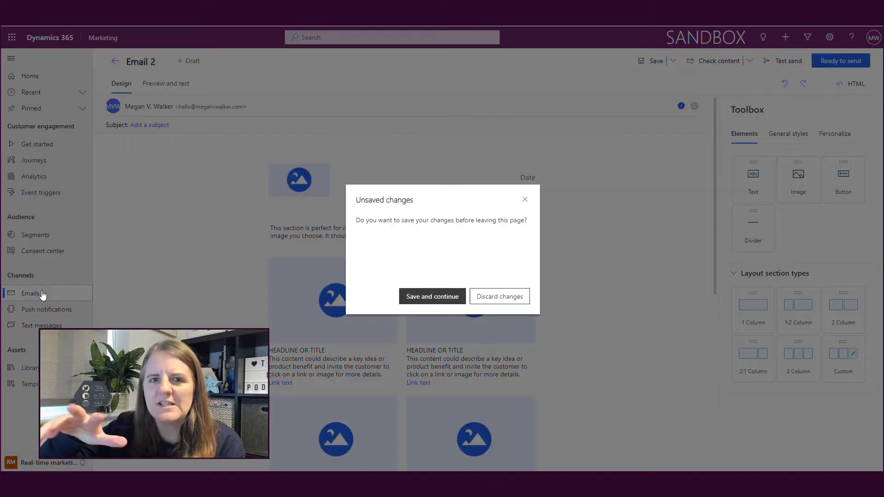
pyautogui.click(502, 300)
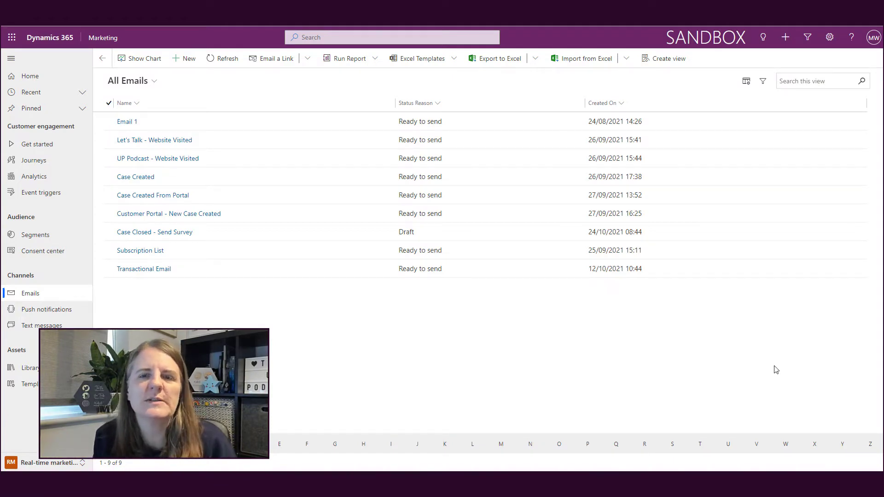
# Open the Case Closed - Send Survey email and enter the subject 'Feedback Request -'
pyautogui.click(165, 235)
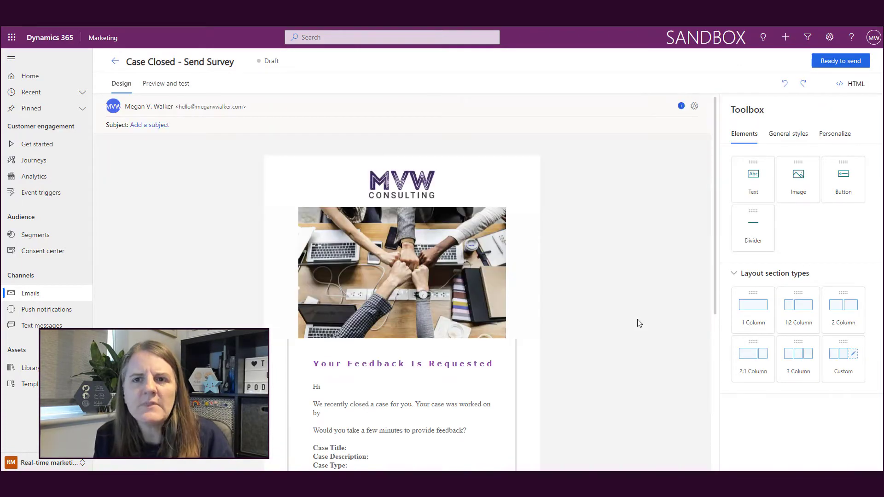
pyautogui.click(161, 129)
pyautogui.click(765, 147)
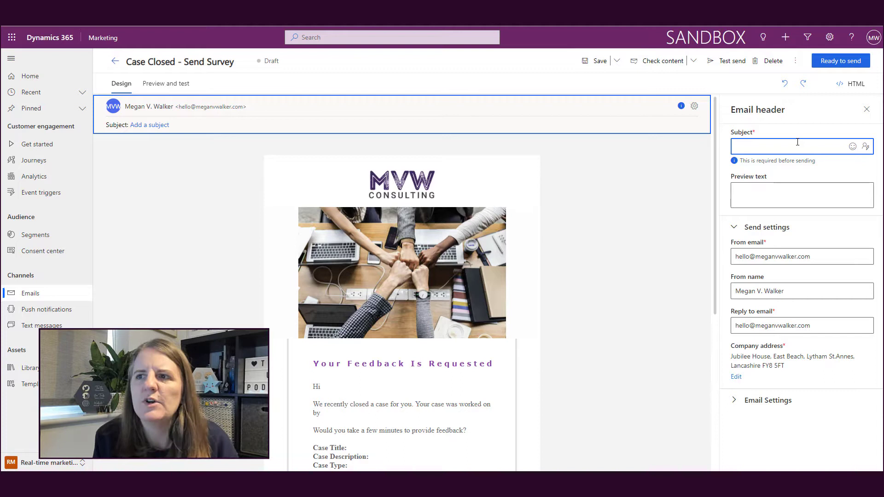
pyautogui.write('Feedback Req')
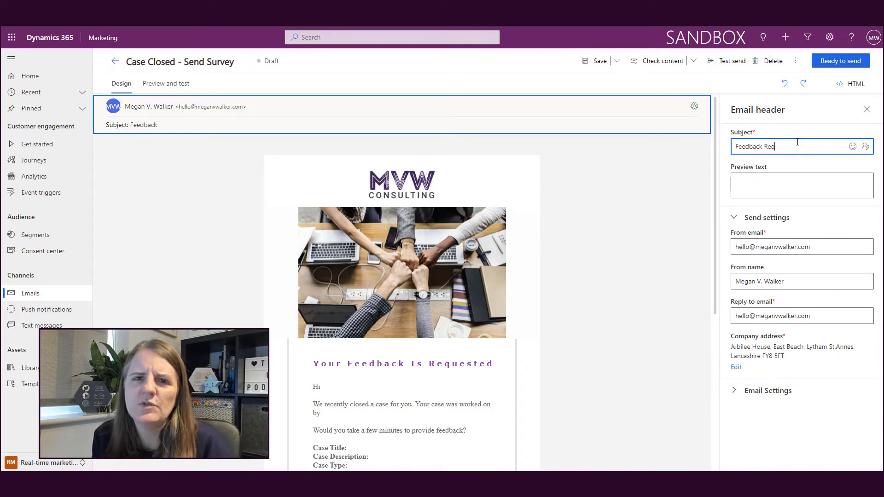
pyautogui.write('uest - Case:')
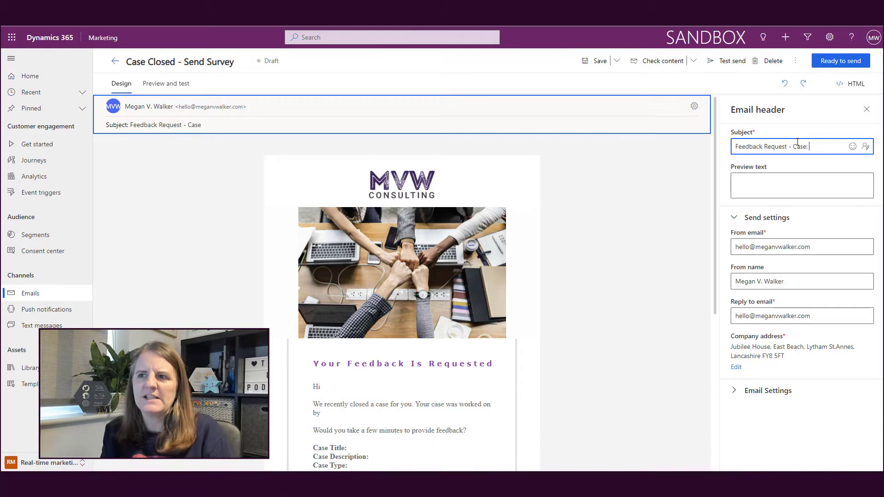
# Add the Case Closed Send Survey trigger's CaseNumber token to the subject, with default 'Case Number'
pyautogui.click(866, 147)
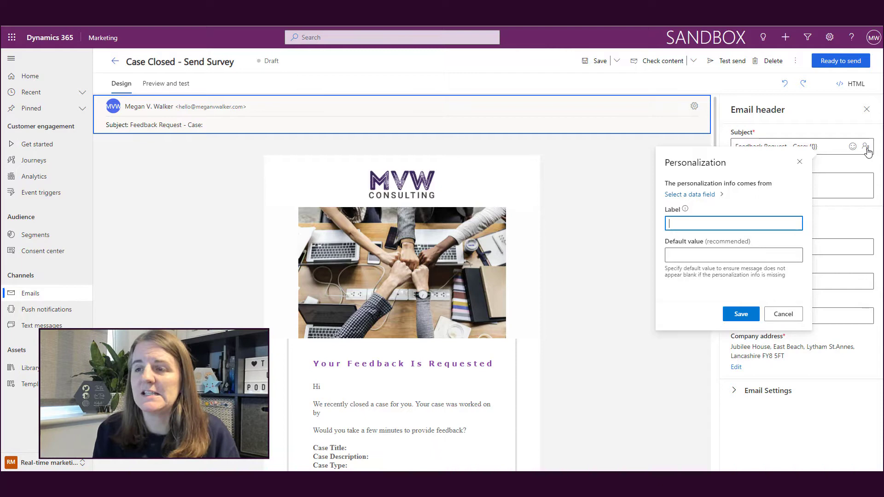
pyautogui.click(691, 195)
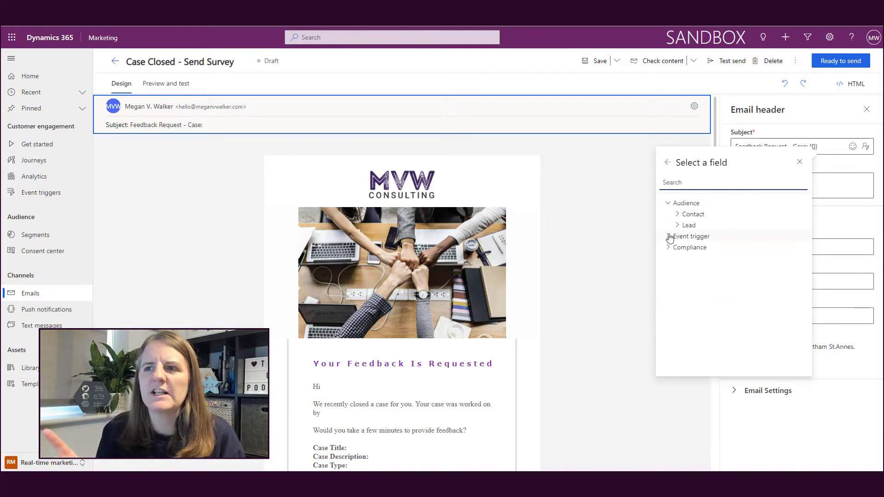
pyautogui.click(667, 237)
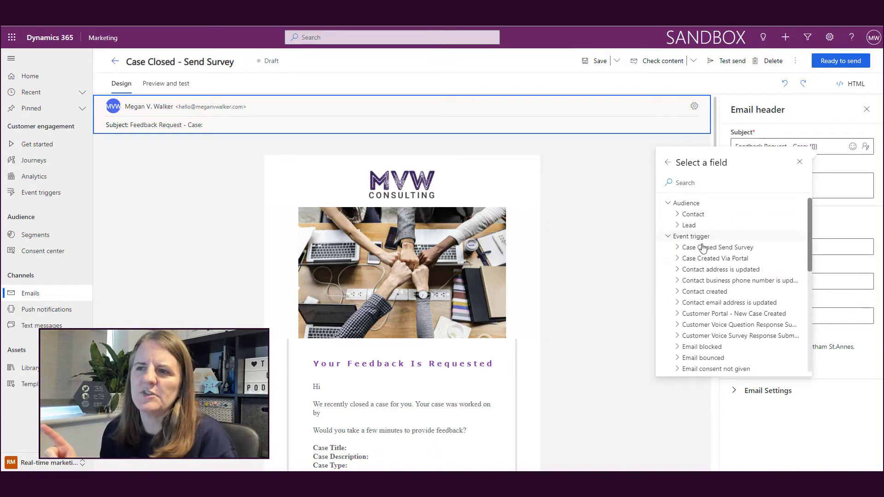
pyautogui.click(765, 249)
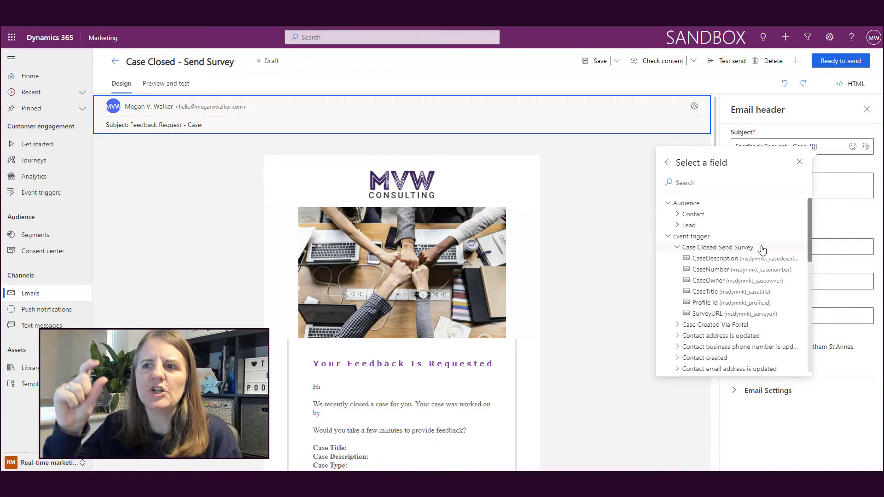
pyautogui.click(780, 275)
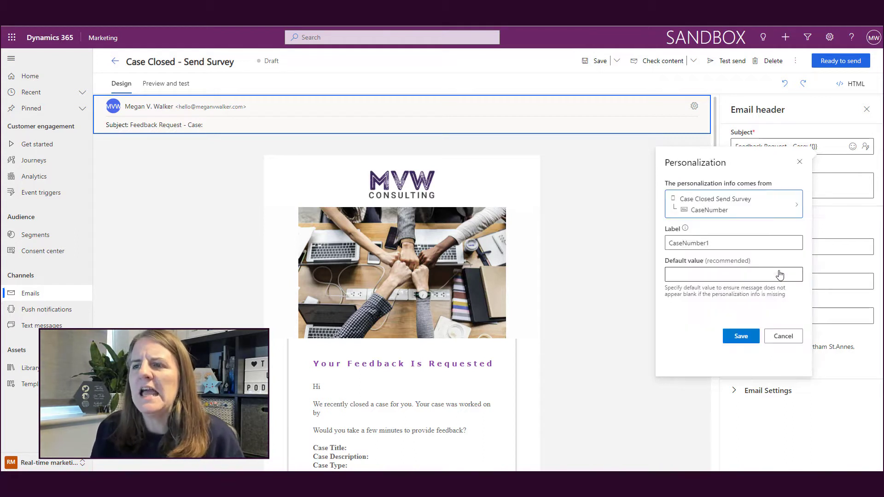
pyautogui.click(750, 249)
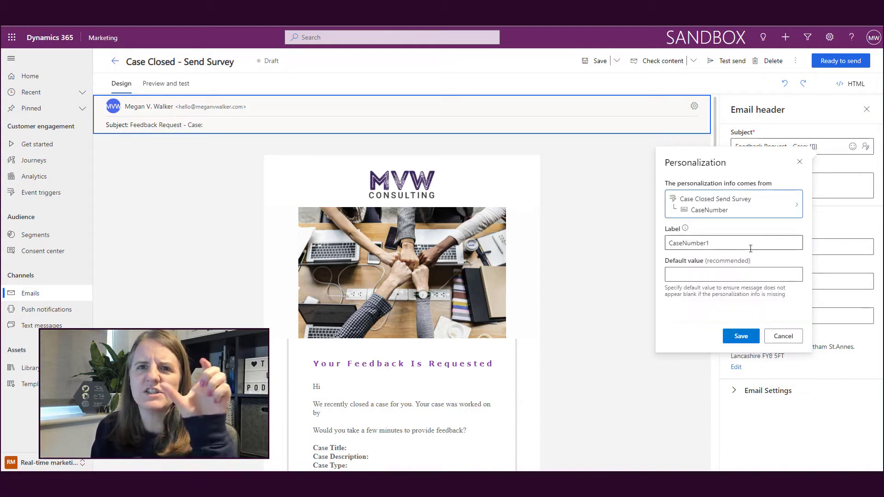
pyautogui.press('BackSpace')
pyautogui.click(718, 275)
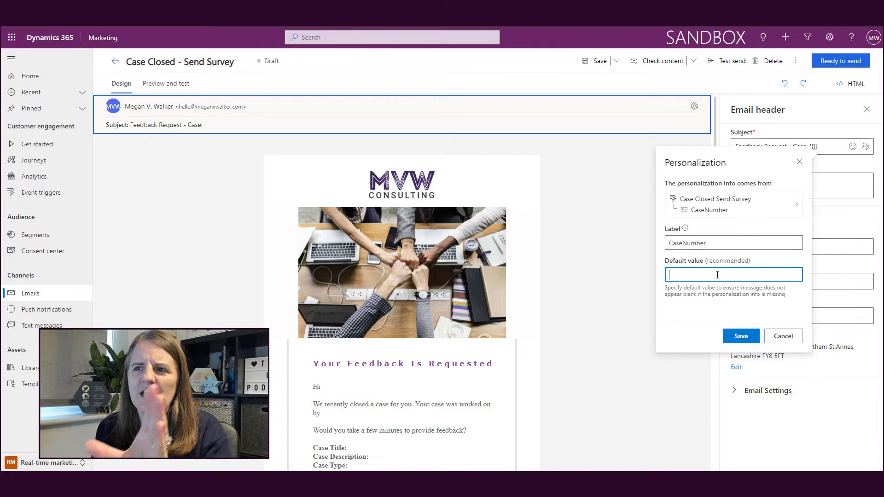
pyautogui.write('Case Numb')
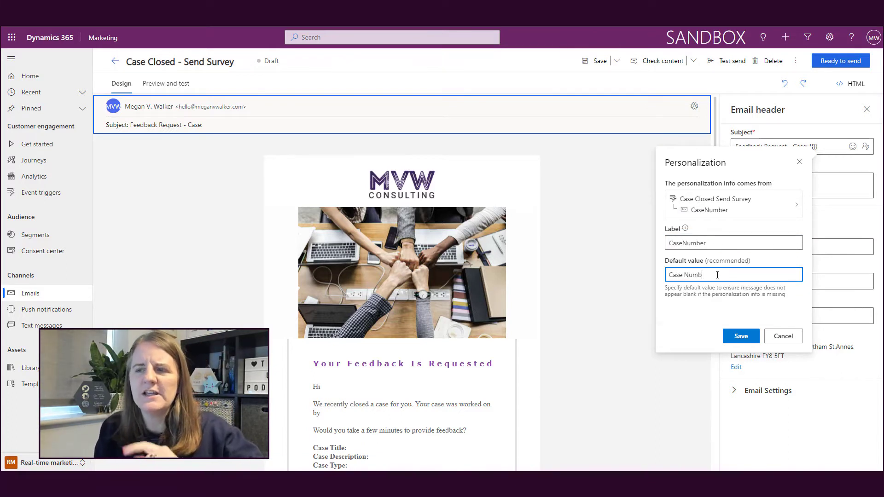
pyautogui.write('er')
# Save the CaseNumber subject token, then insert a contact First Name placeholder into the preview text
pyautogui.click(741, 337)
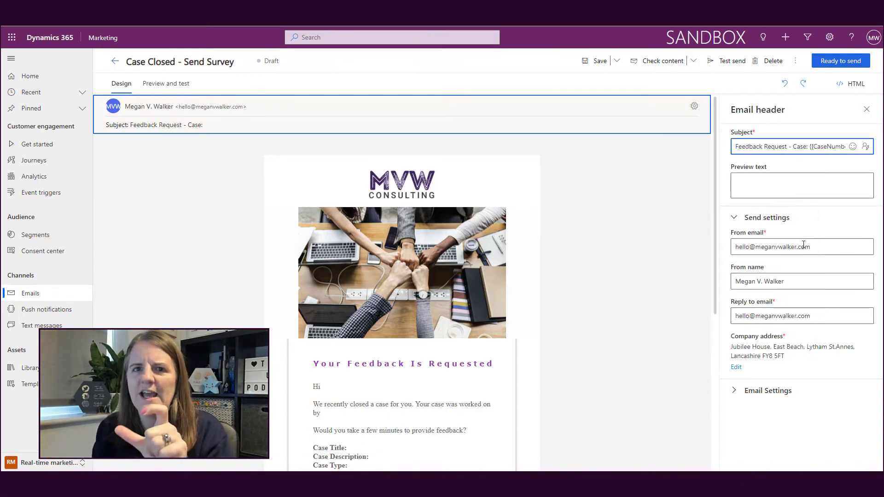
pyautogui.click(772, 185)
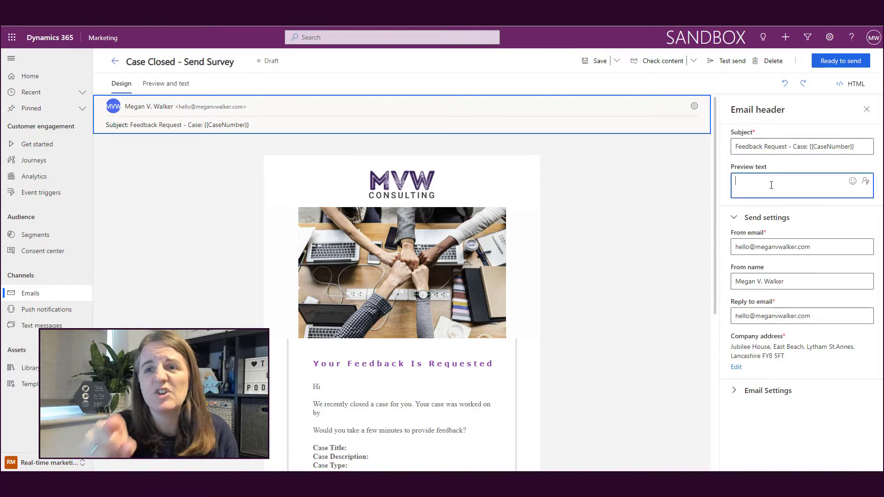
pyautogui.click(866, 181)
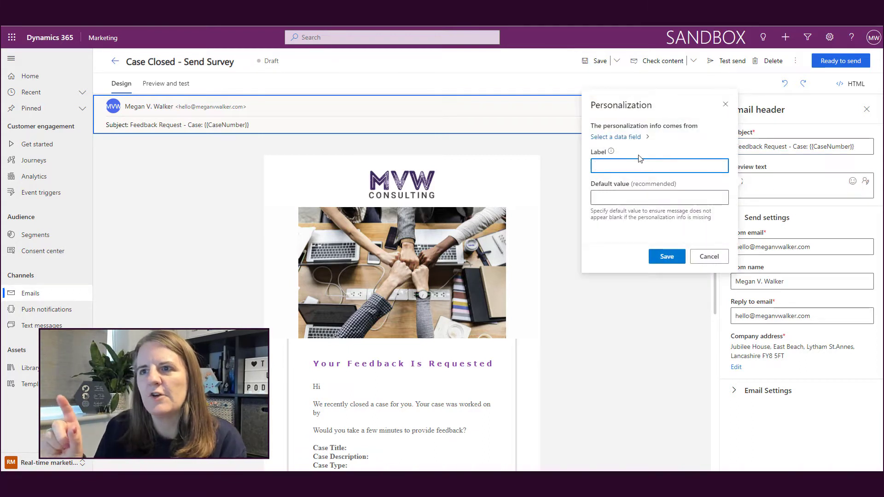
pyautogui.click(638, 138)
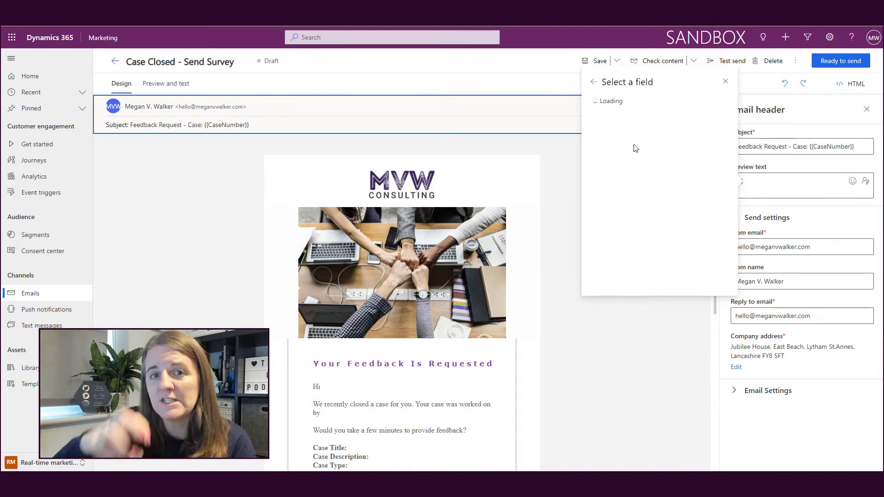
pyautogui.moveTo(632, 145)
pyautogui.write('first name')
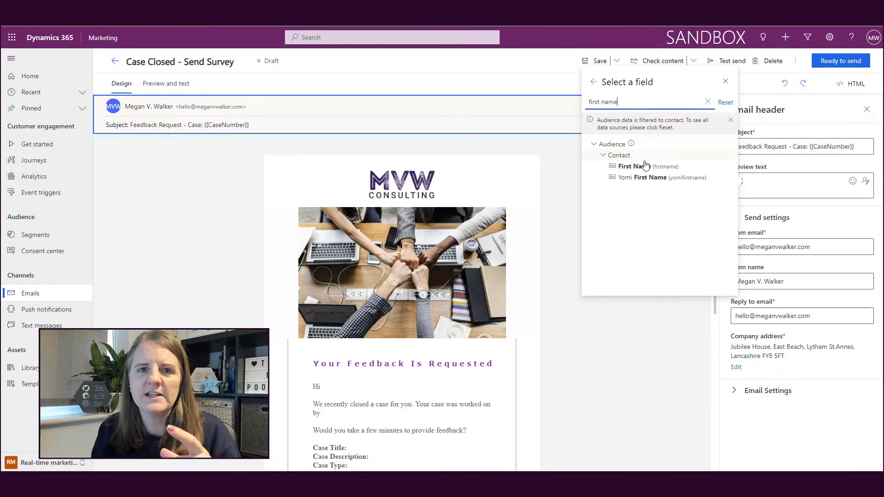
pyautogui.click(644, 168)
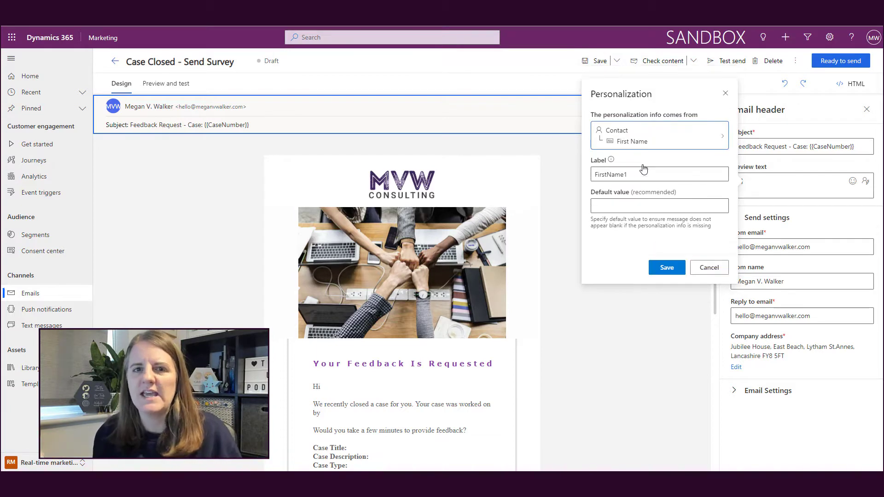
# Give the first name the default 'Hi there' and continue the preview text with ', could we'
pyautogui.click(633, 203)
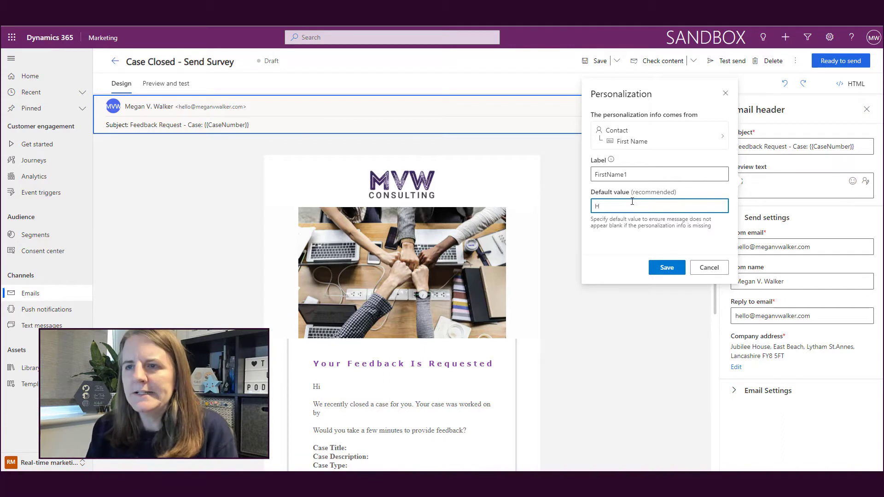
pyautogui.write('Hi')
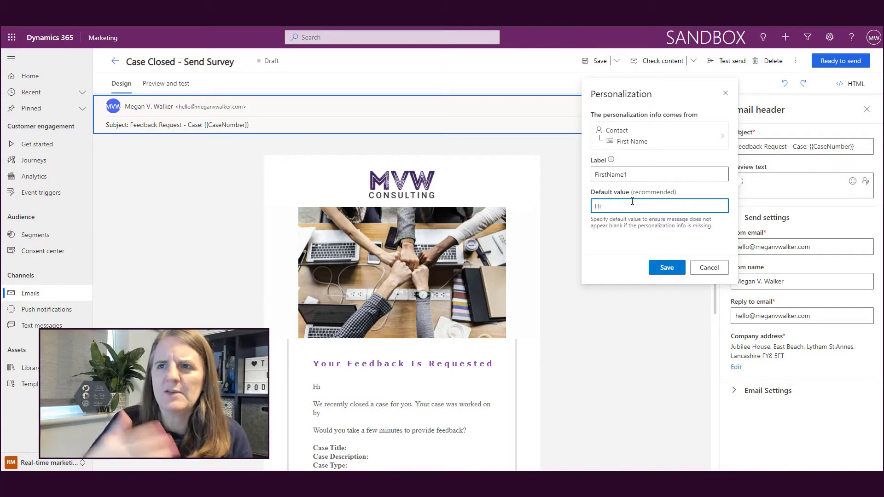
pyautogui.write(' there')
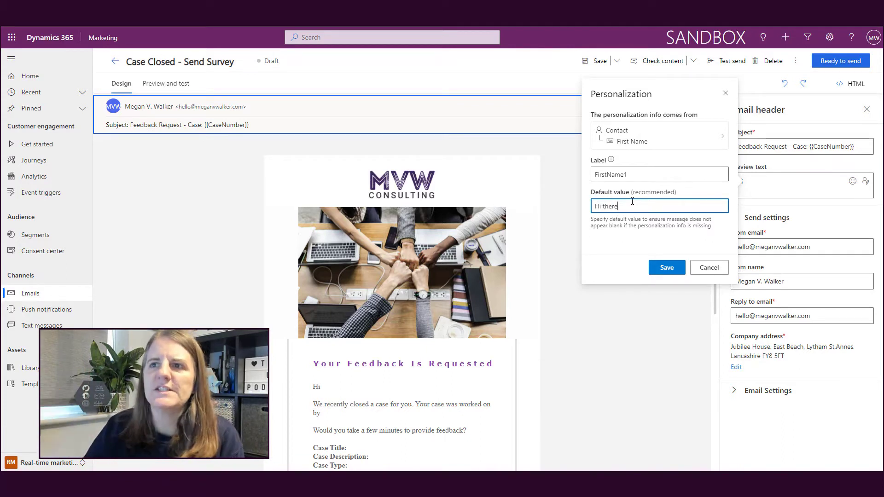
pyautogui.click(658, 265)
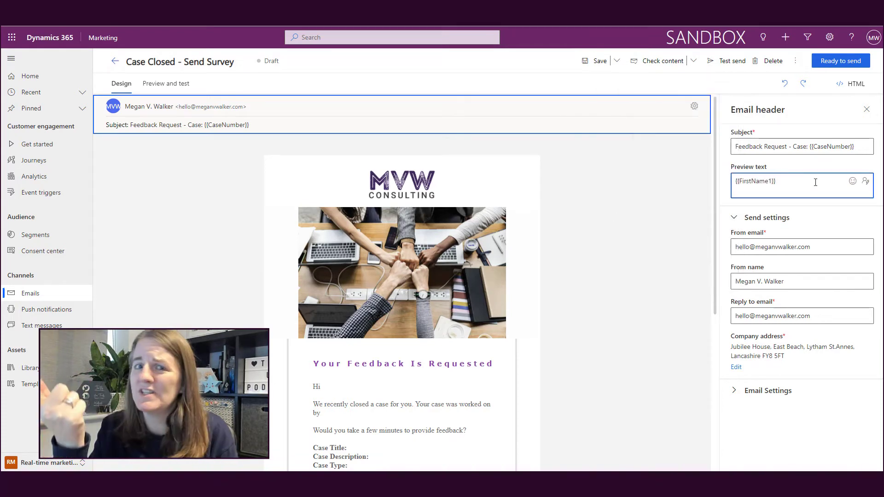
pyautogui.write(', could we ask for your thoughts?')
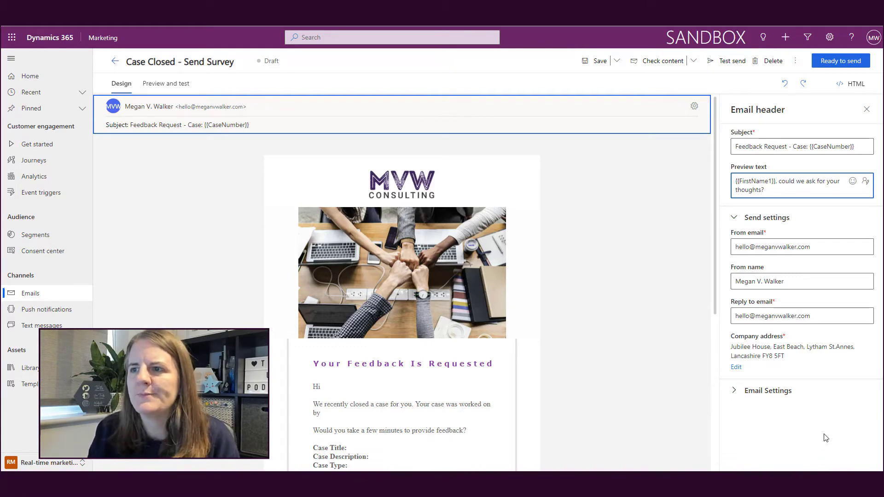
# Finish the preview text and choose to replace the banner image from the media library
pyautogui.click(826, 438)
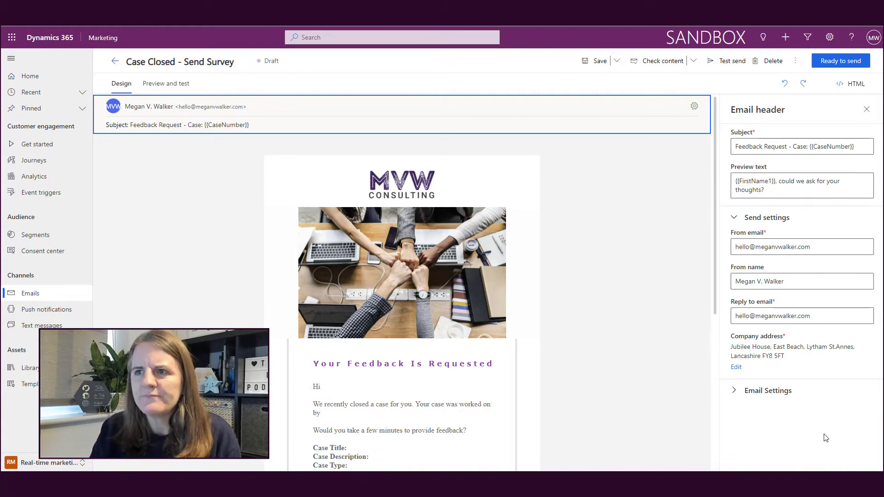
pyautogui.click(526, 295)
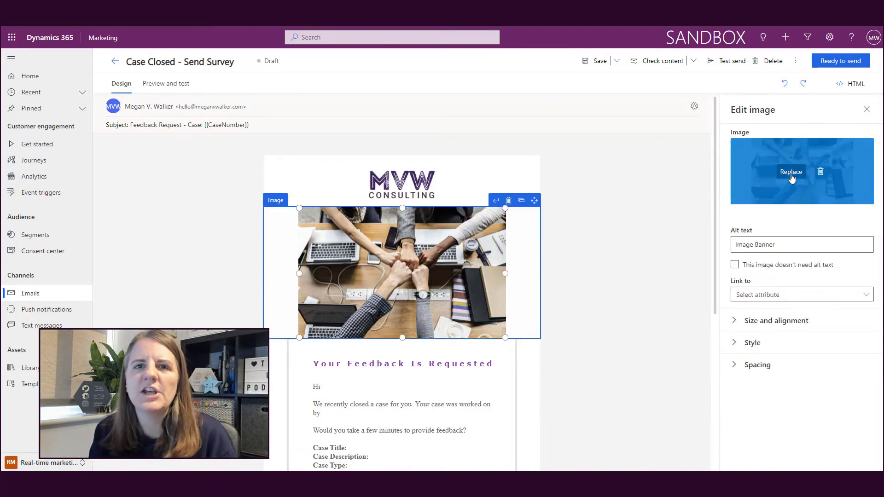
pyautogui.click(792, 175)
pyautogui.click(616, 338)
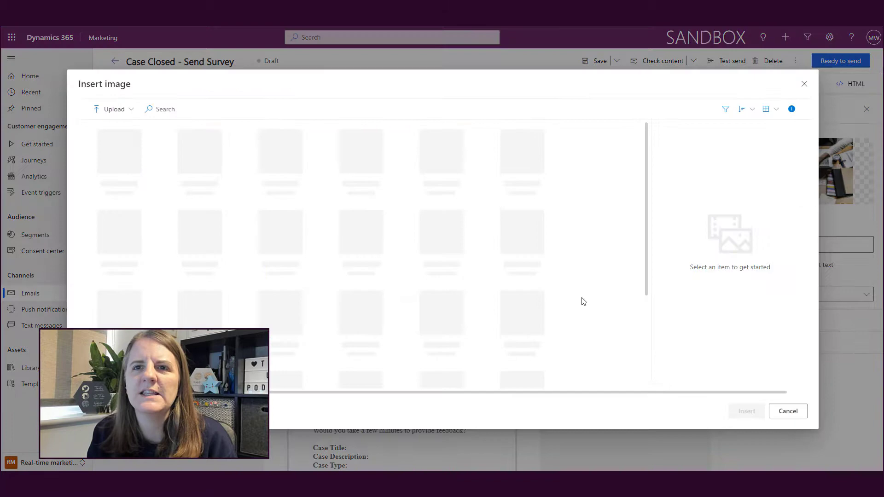
# Upload feedback-review-gut-bad (1) from the Desktop and insert it as the banner
pyautogui.click(121, 113)
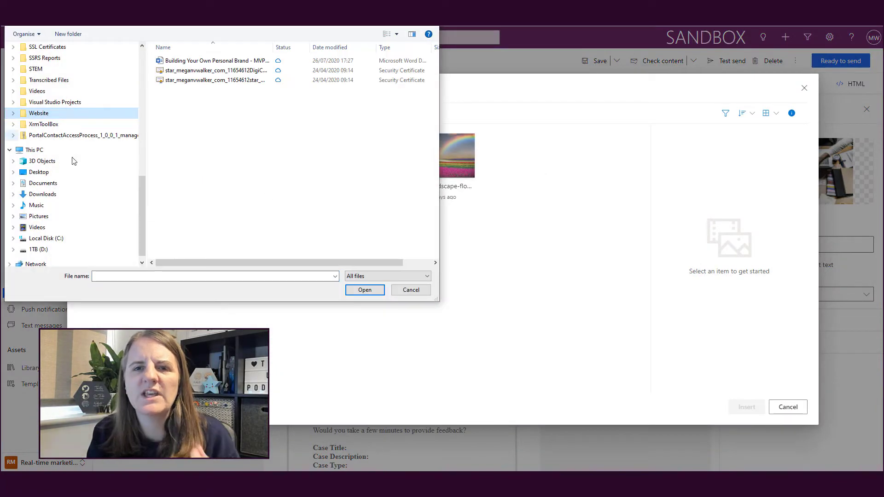
pyautogui.click(41, 172)
pyautogui.doubleClick(235, 135)
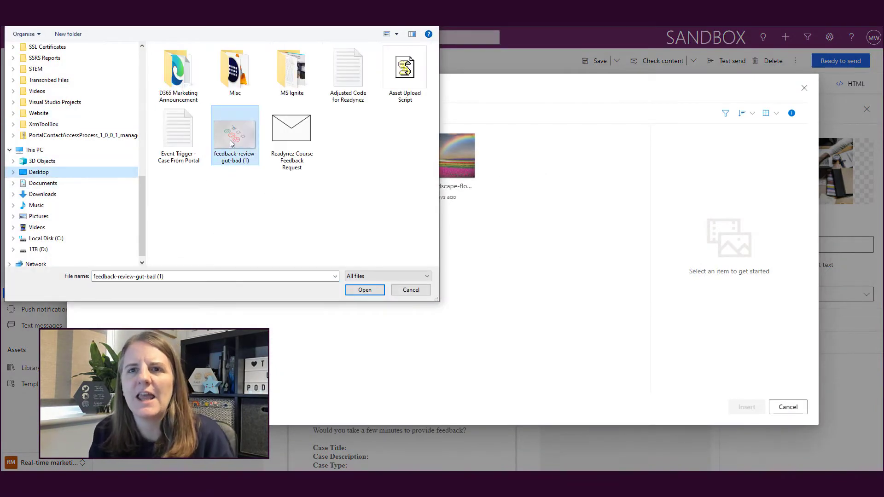
pyautogui.click(425, 360)
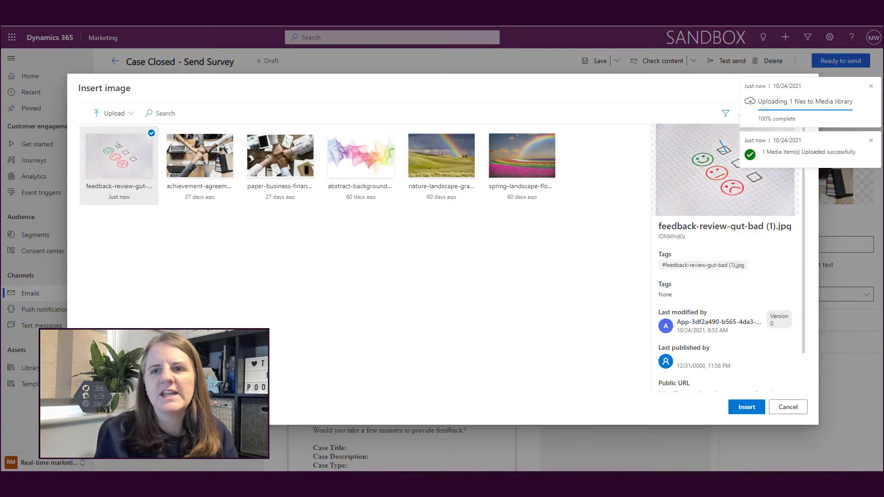
pyautogui.click(737, 408)
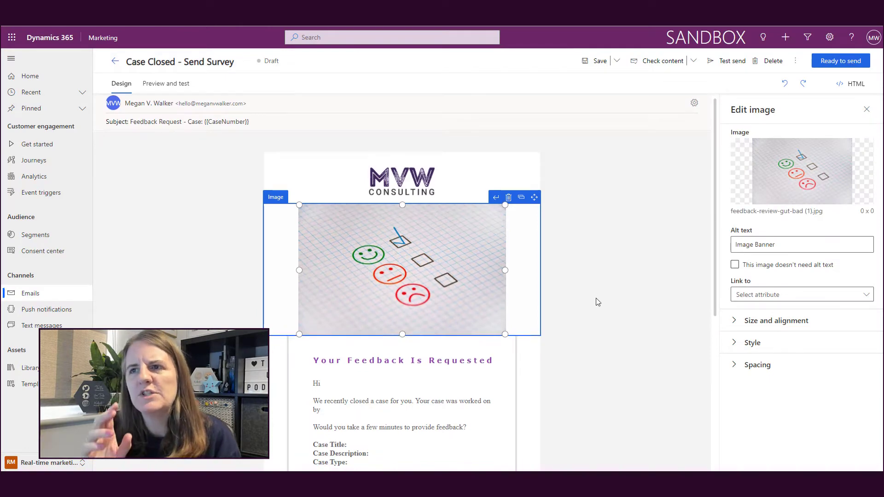
pyautogui.scroll(-3, 589, 302)
pyautogui.click(366, 277)
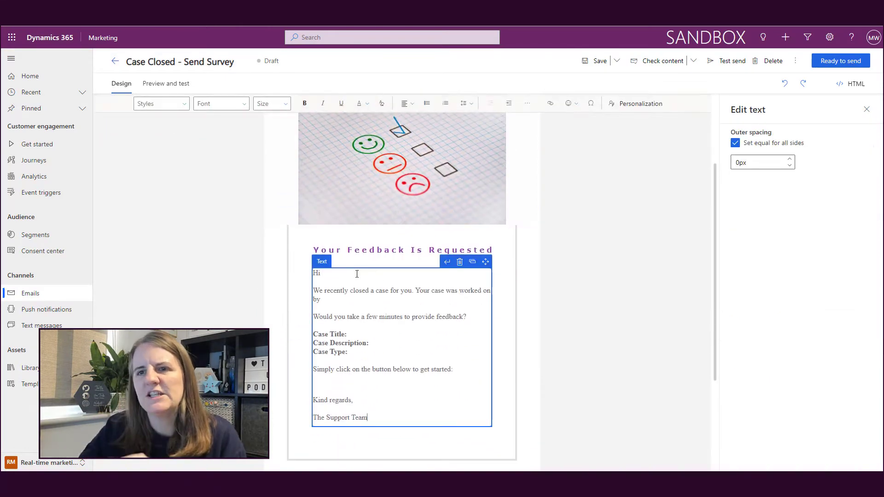
# Insert a Contact First Name placeholder after 'Hi', labelled FirstName with default 'Customer'
pyautogui.click(357, 274)
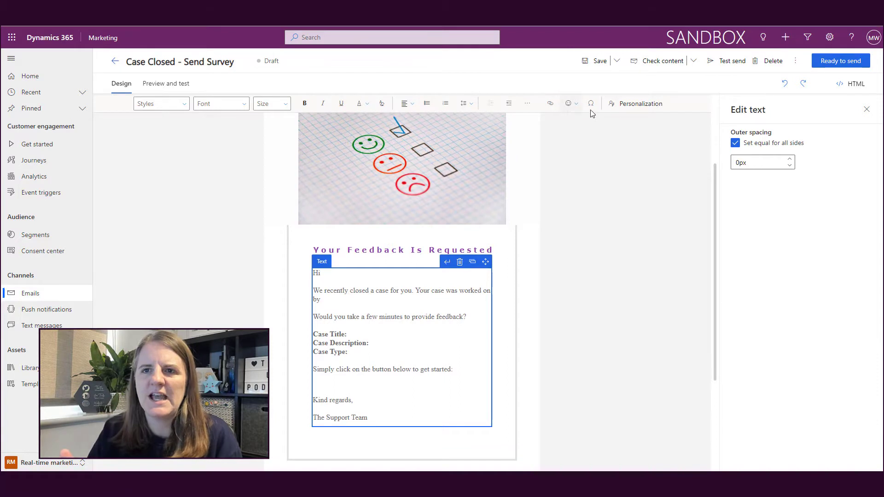
pyautogui.click(627, 103)
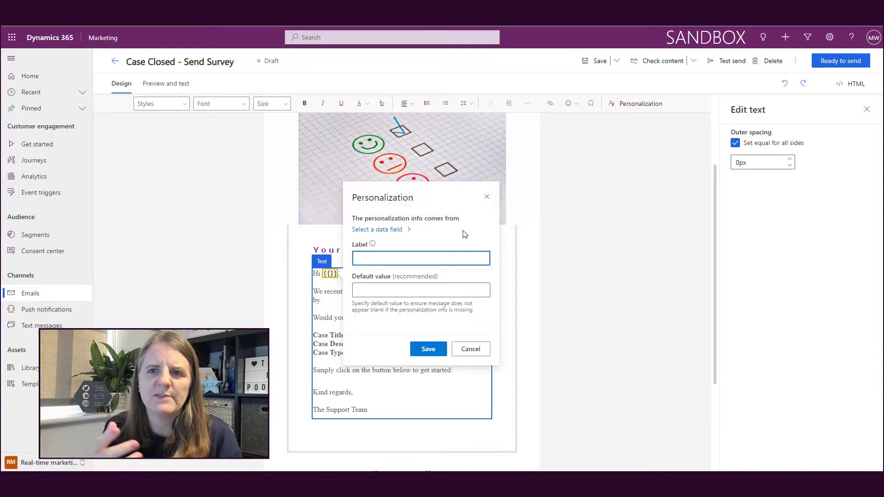
pyautogui.click(404, 231)
pyautogui.write('first name')
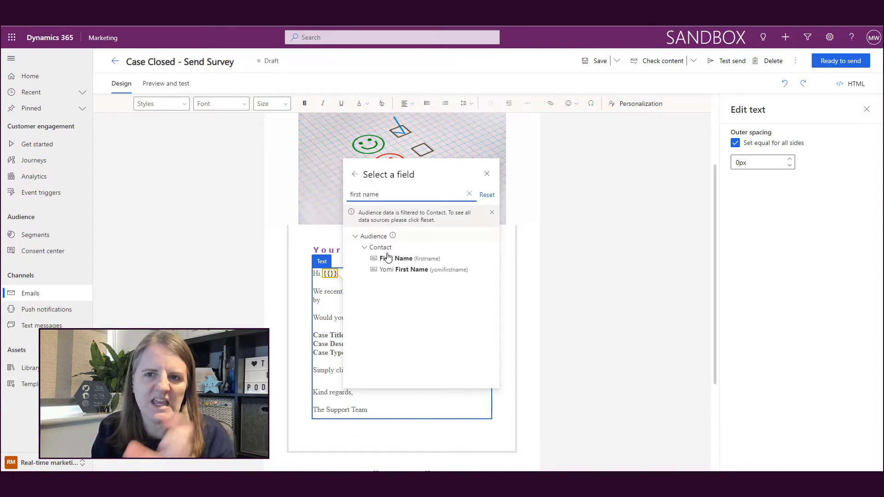
pyautogui.click(391, 257)
pyautogui.click(443, 272)
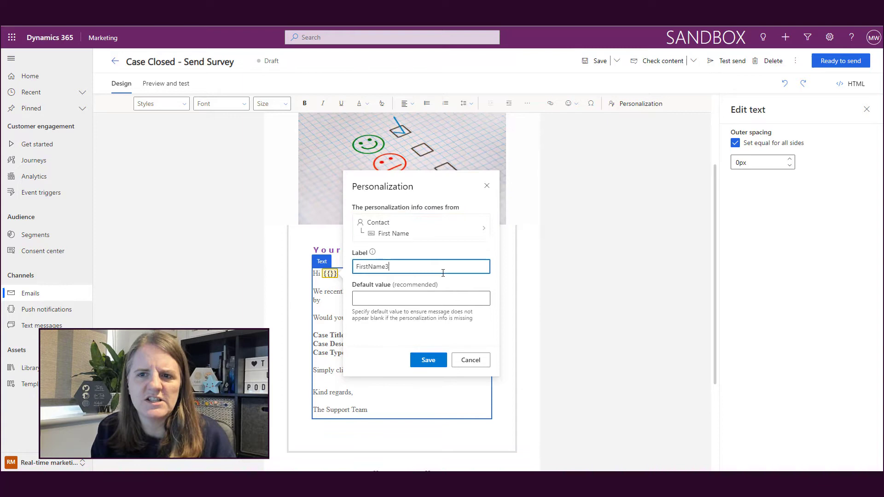
pyautogui.click(426, 298)
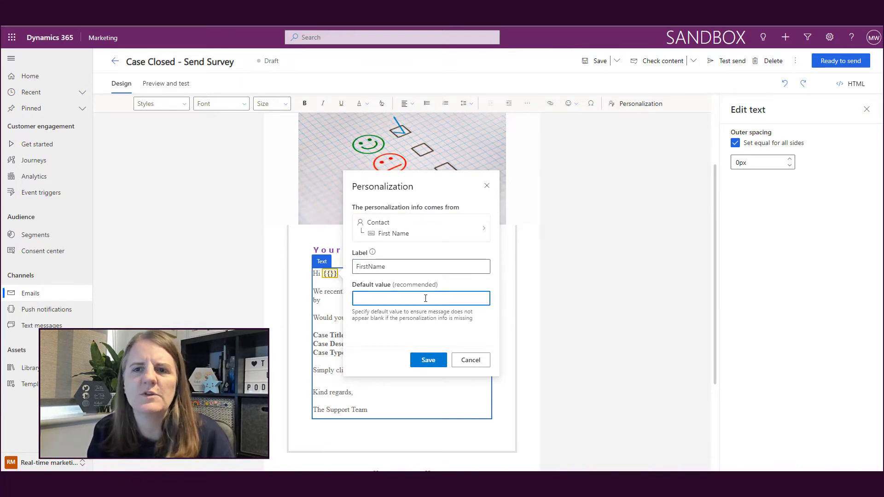
pyautogui.write('Customer')
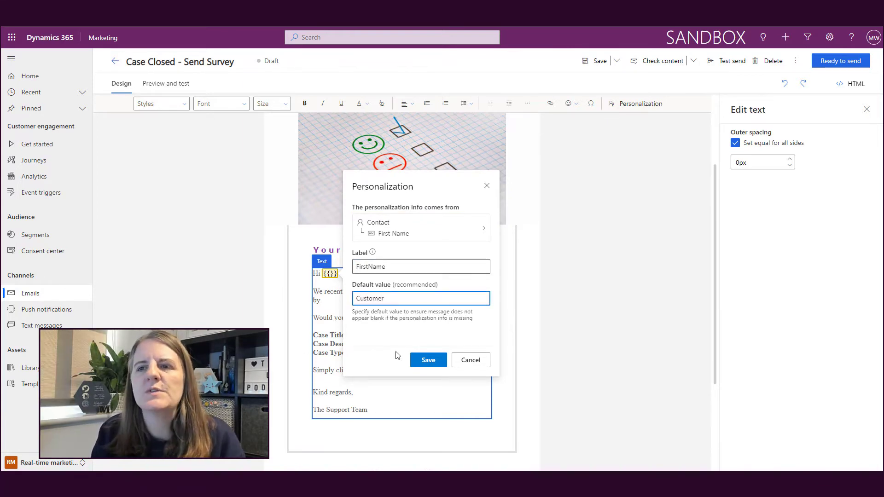
pyautogui.click(428, 359)
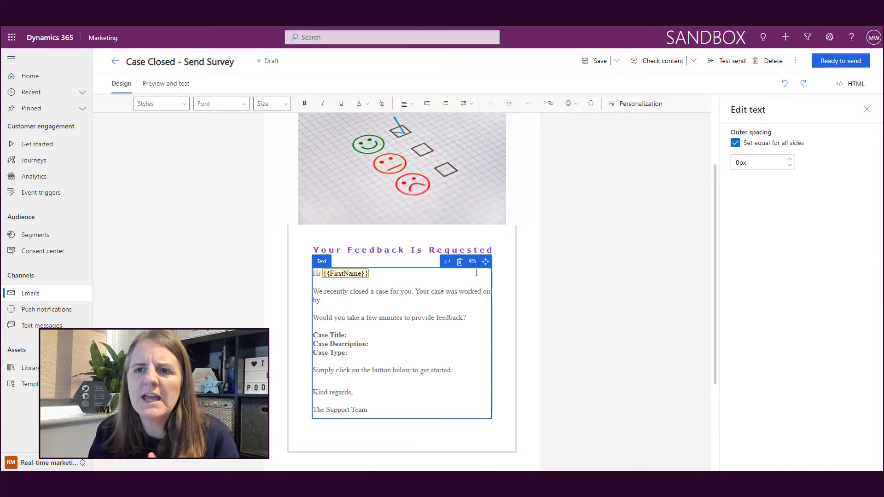
# Insert the trigger's CaseOwner placeholder after 'by', defaulting to 'one of our support reps'
pyautogui.click(640, 104)
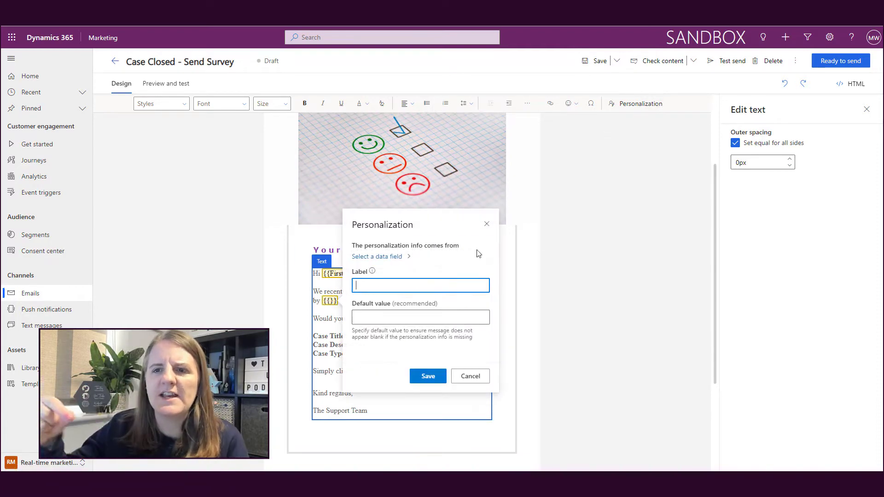
pyautogui.click(402, 257)
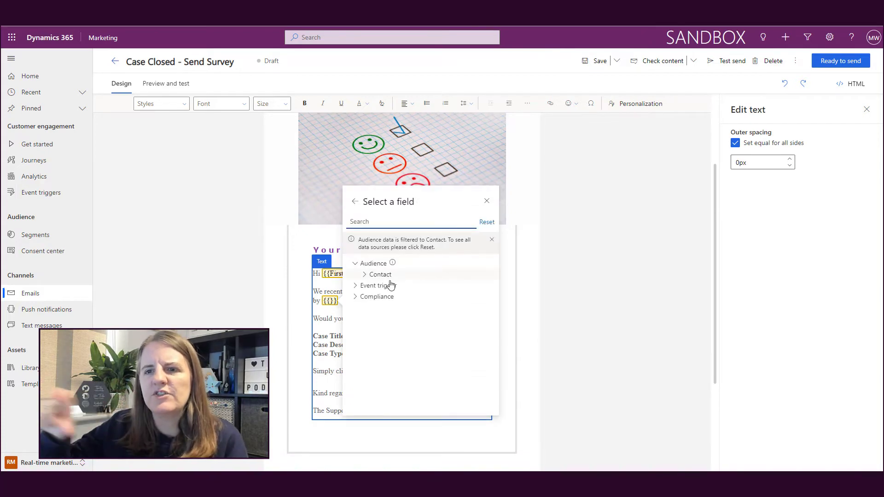
pyautogui.click(435, 298)
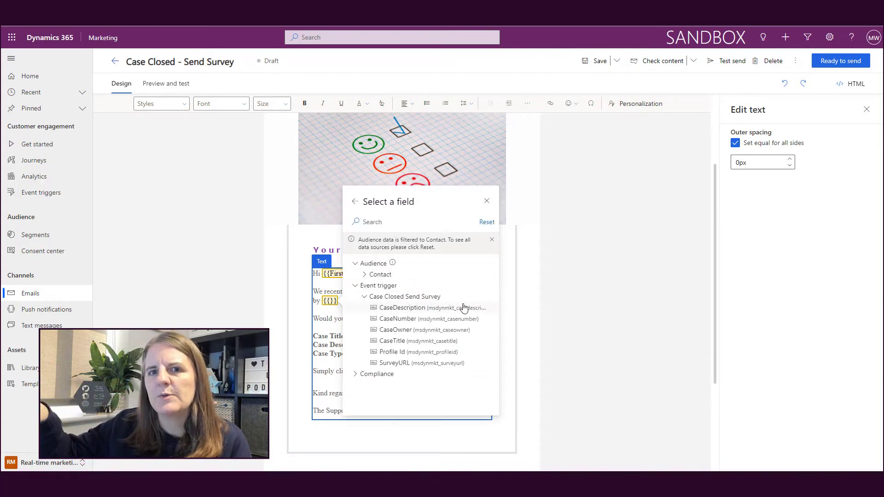
pyautogui.click(416, 331)
pyautogui.click(416, 329)
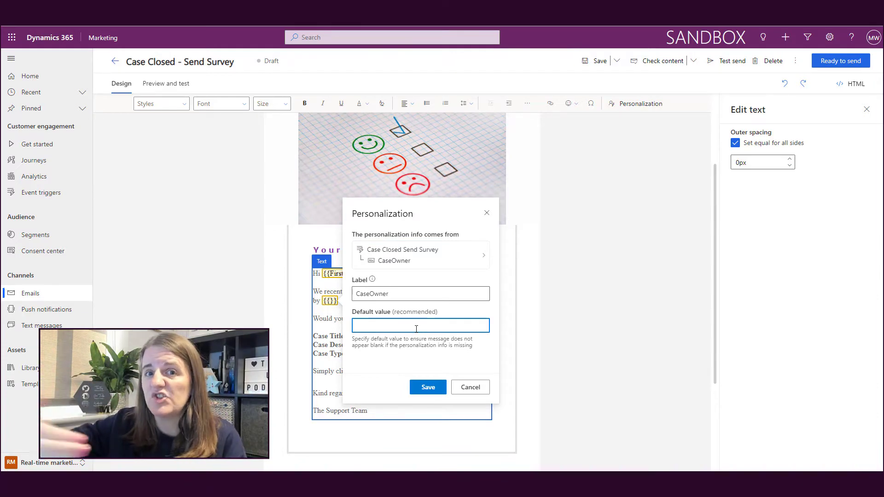
pyautogui.write('one of our support reps.')
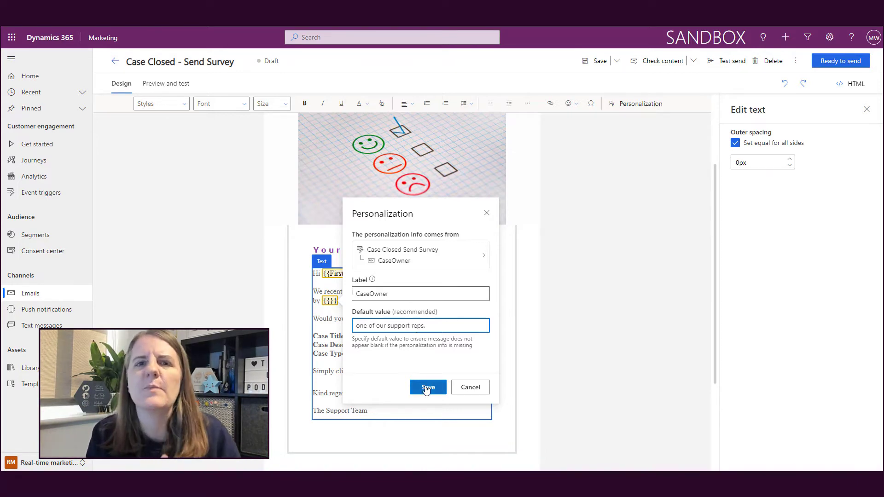
pyautogui.click(428, 387)
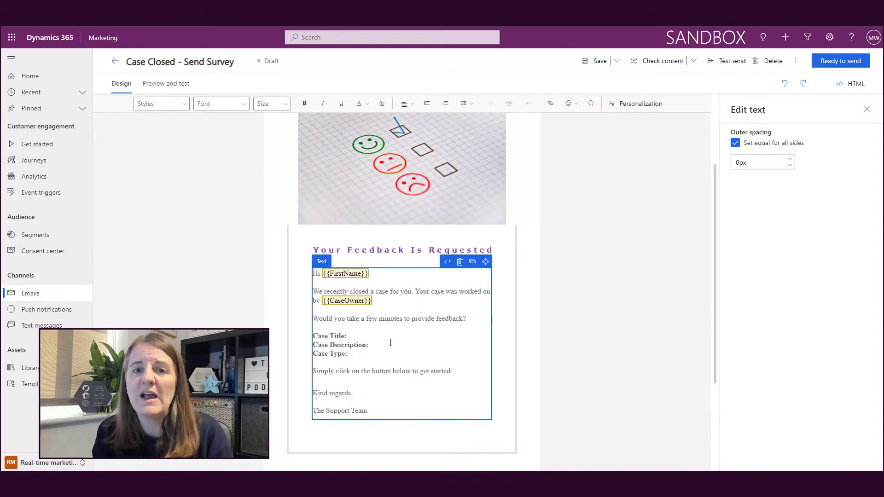
# Insert the trigger's CaseTitle placeholder after 'Case Title:' with a default title value
pyautogui.click(650, 103)
pyautogui.click(424, 294)
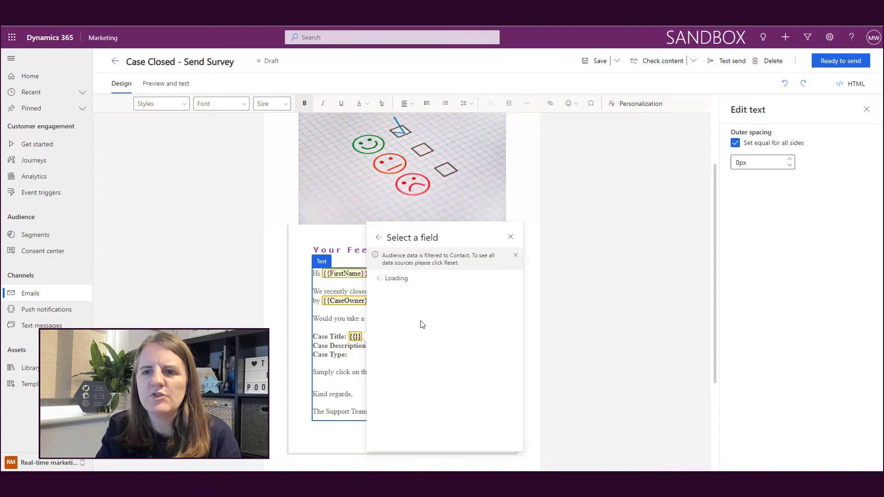
pyautogui.click(452, 333)
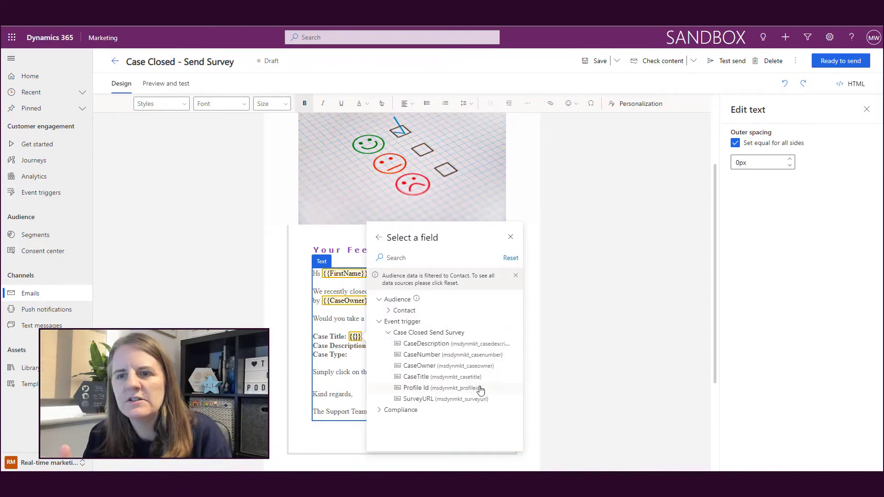
pyautogui.click(414, 377)
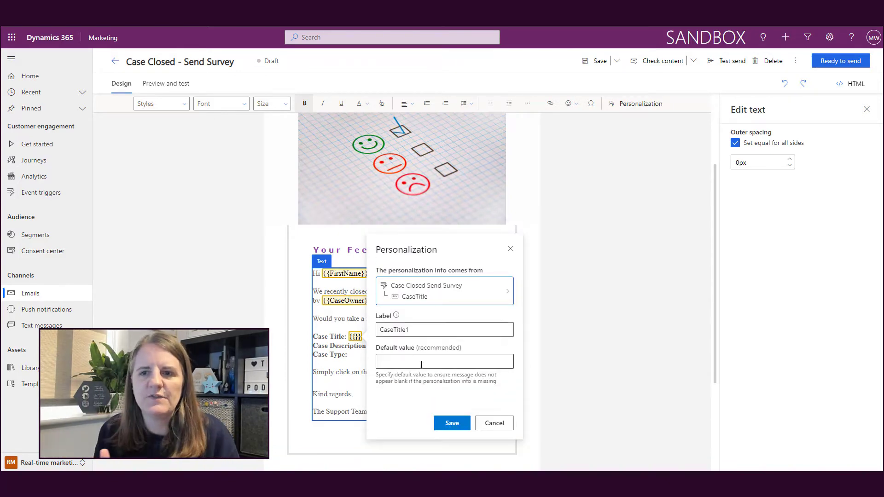
pyautogui.click(421, 365)
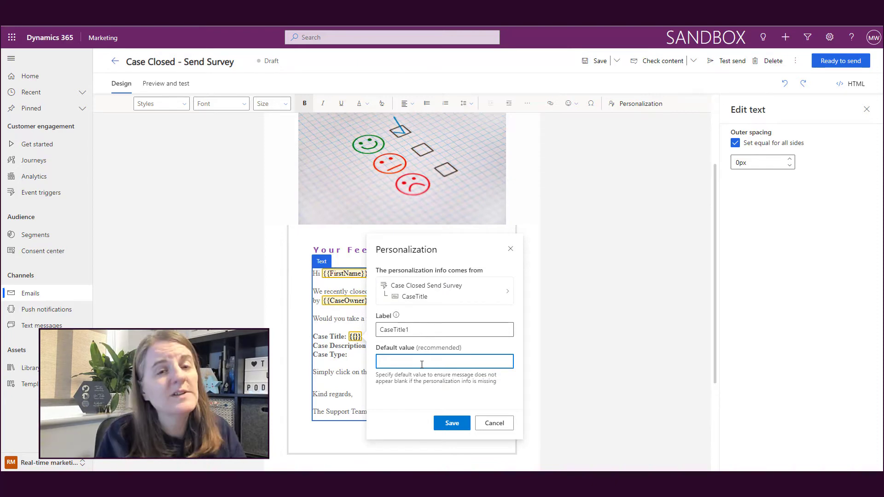
pyautogui.write('Title of case')
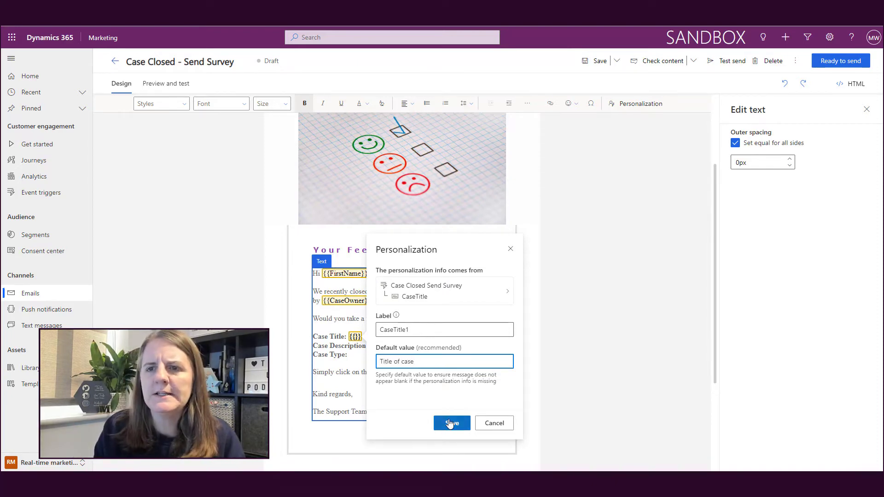
pyautogui.click(452, 423)
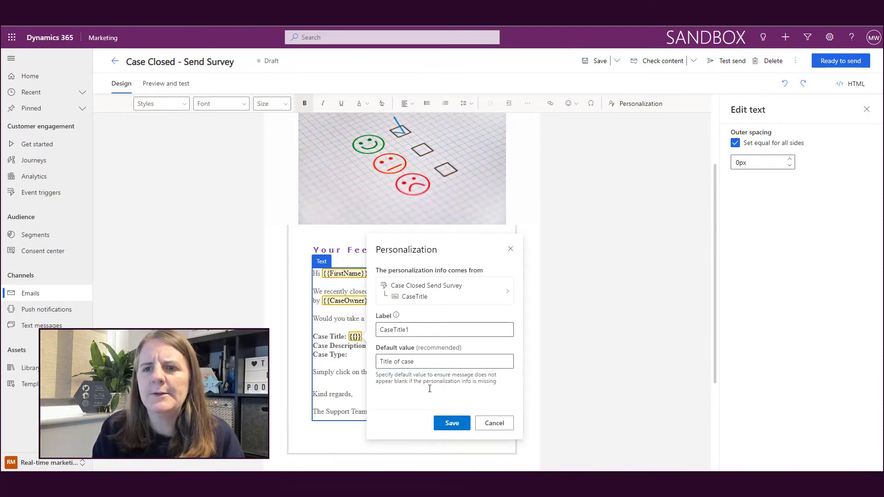
# Insert the trigger's CaseDescription placeholder after 'Case Description:', defaulting to 'Details of the case'
pyautogui.click(640, 104)
pyautogui.click(425, 303)
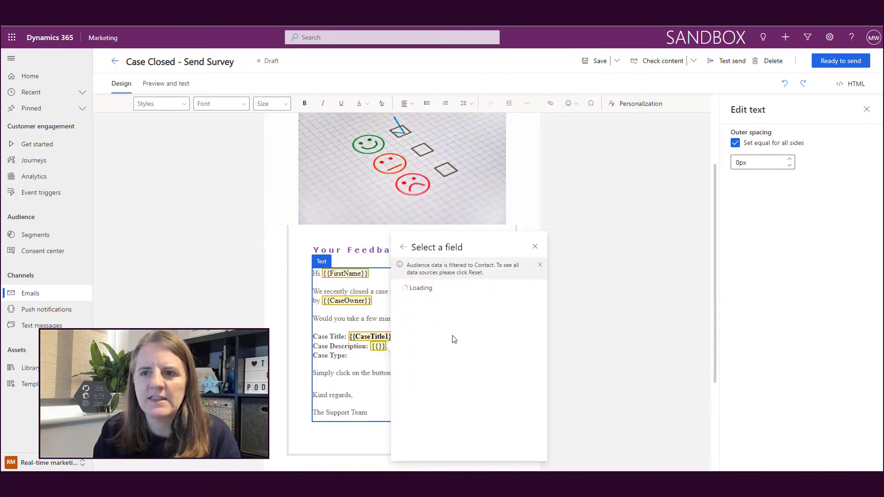
pyautogui.click(430, 329)
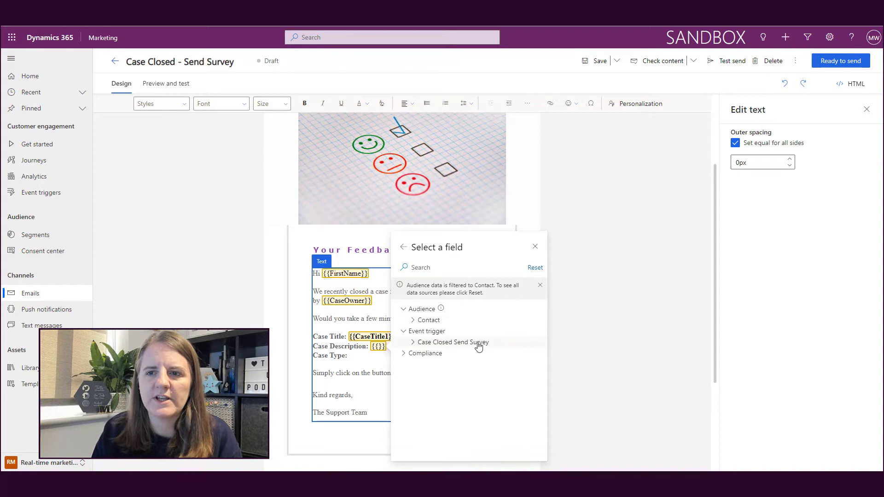
pyautogui.click(477, 343)
pyautogui.click(452, 355)
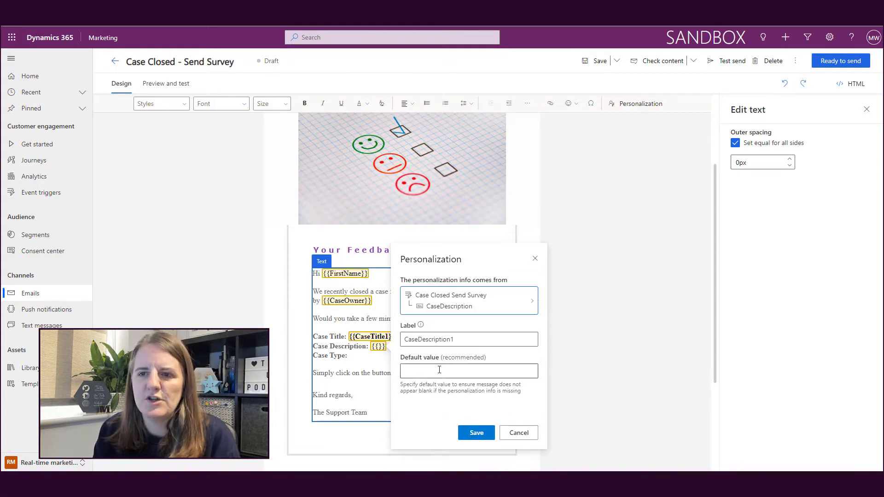
pyautogui.click(439, 369)
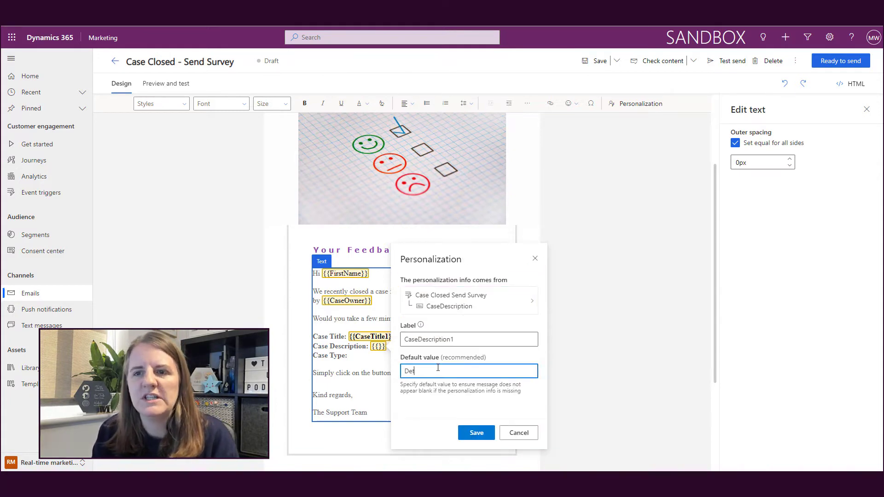
pyautogui.click(476, 433)
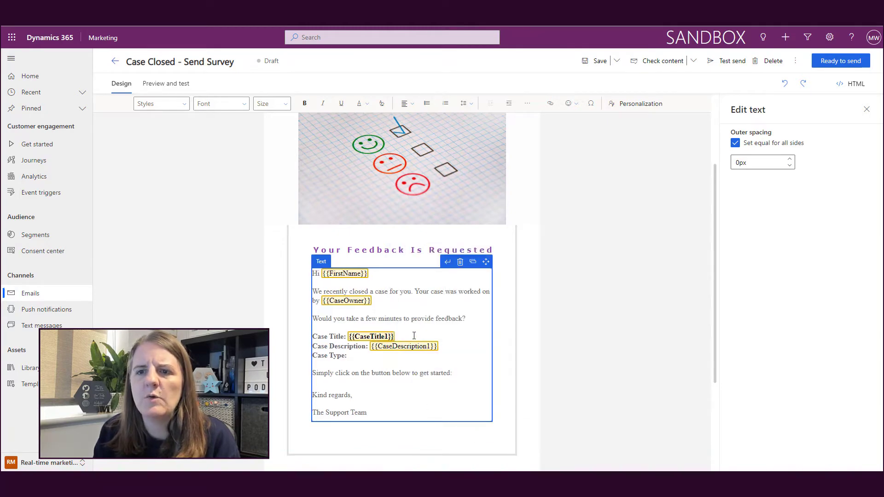
pyautogui.moveTo(414, 335); pyautogui.dragTo(349, 336)
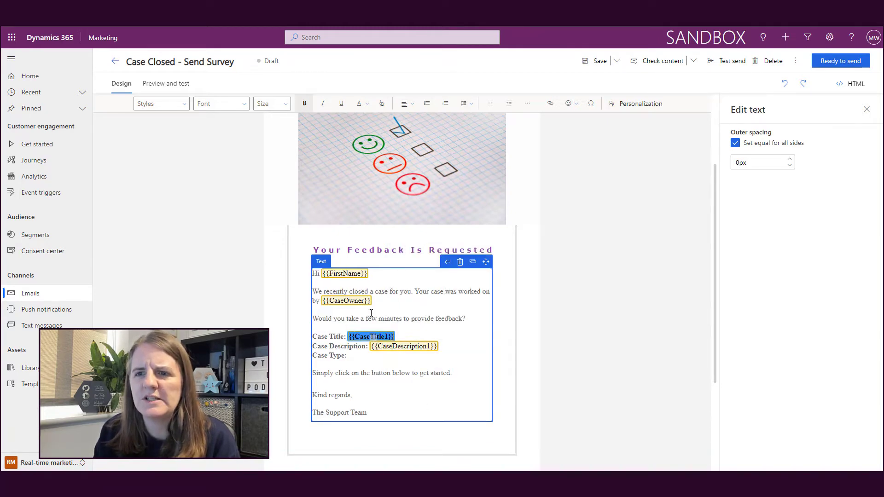
pyautogui.click(388, 355)
# Insert the trigger's CaseNumber placeholder after 'Case Type:'
pyautogui.click(624, 103)
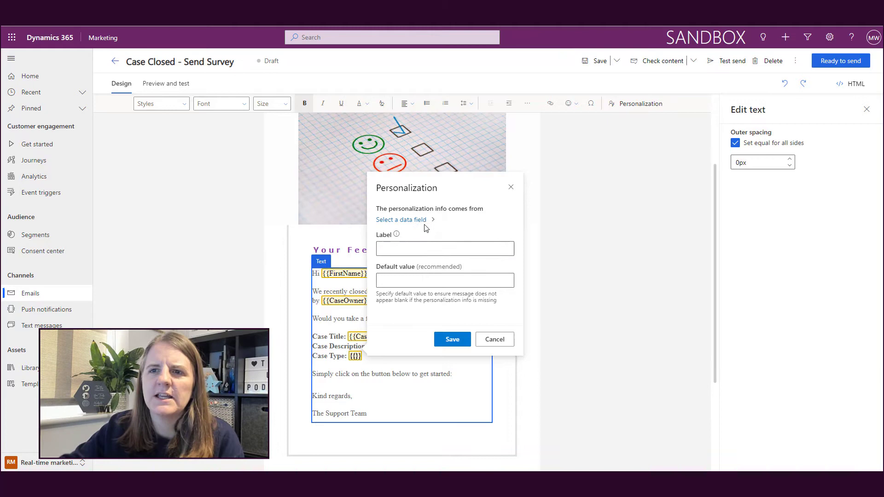
pyautogui.click(426, 221)
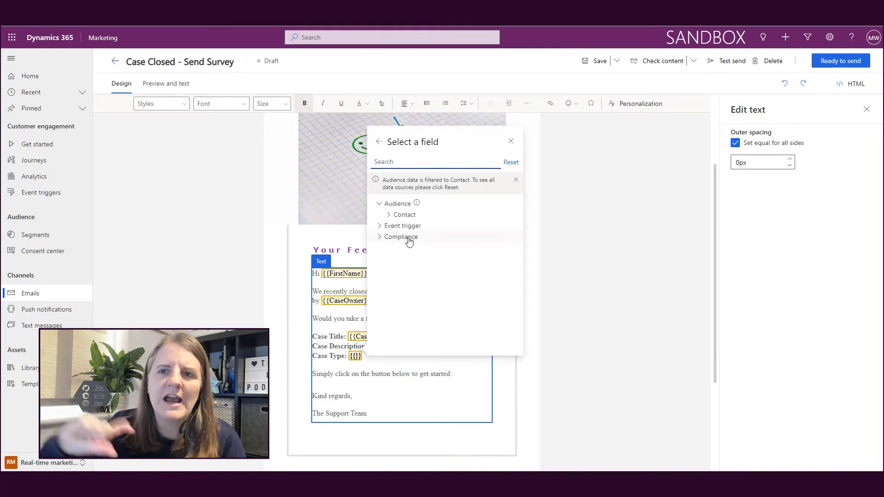
pyautogui.click(408, 226)
pyautogui.click(453, 237)
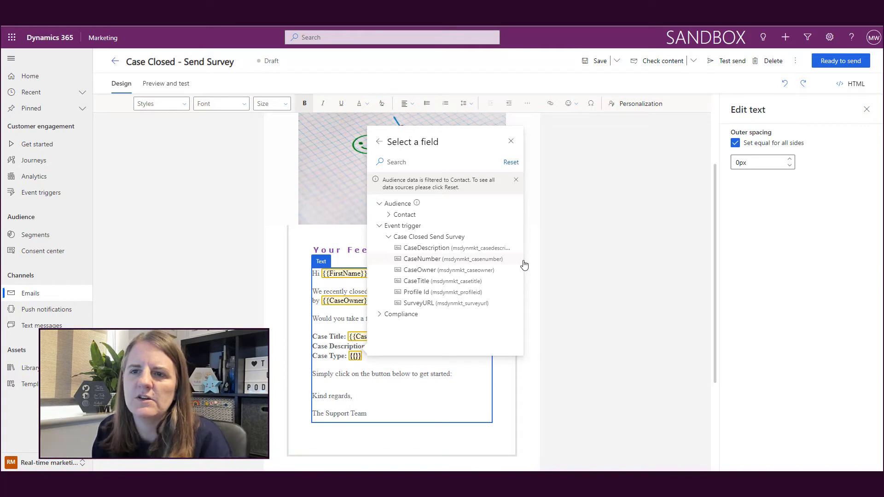
pyautogui.click(505, 259)
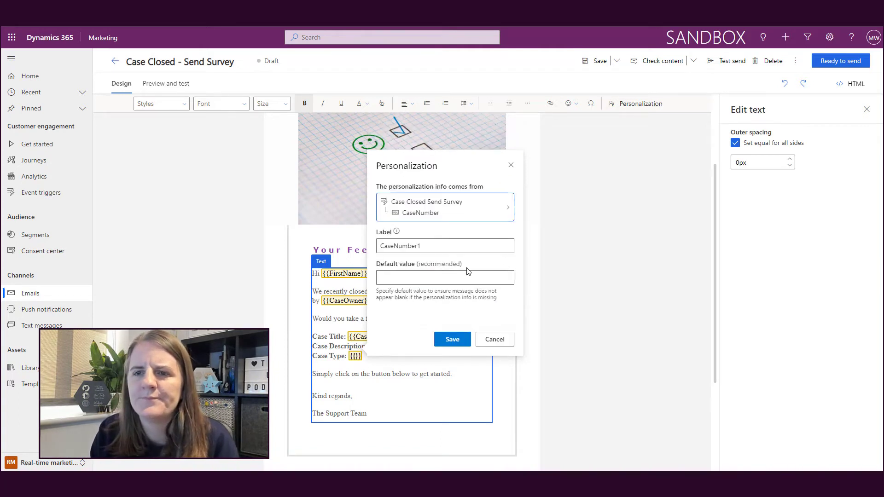
pyautogui.click(438, 278)
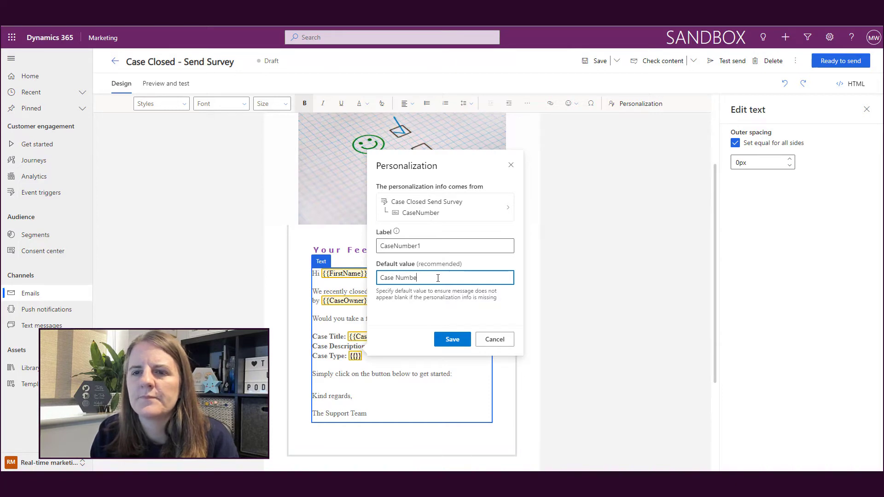
pyautogui.click(452, 339)
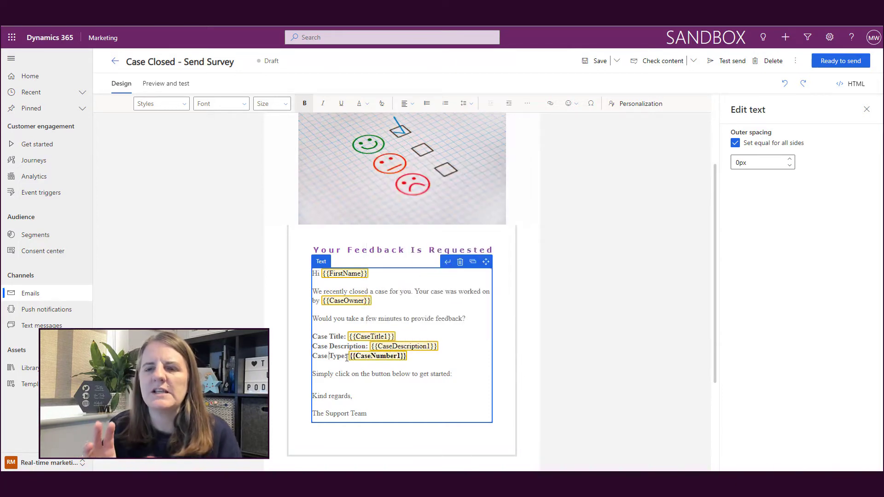
# Rename the 'Case Type' label to 'Case Number' and add a blank line after the instructions
pyautogui.press('BackSpace')
pyautogui.press('BackSpace')
pyautogui.press('BackSpace')
pyautogui.press('BackSpace')
pyautogui.write('Nu')
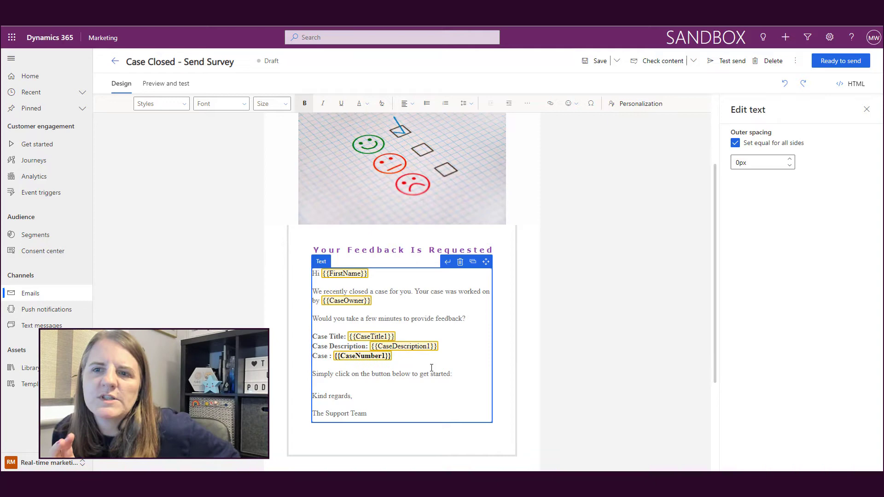
pyautogui.write('mber')
pyautogui.click(560, 328)
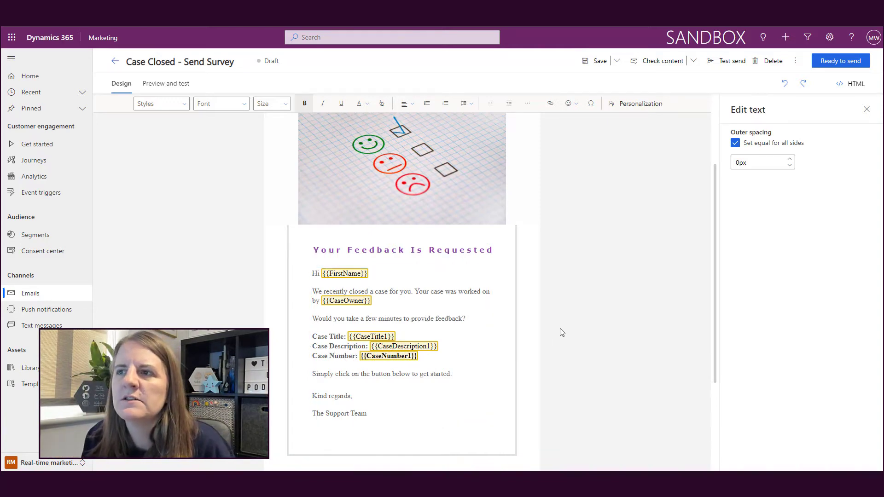
pyautogui.click(483, 370)
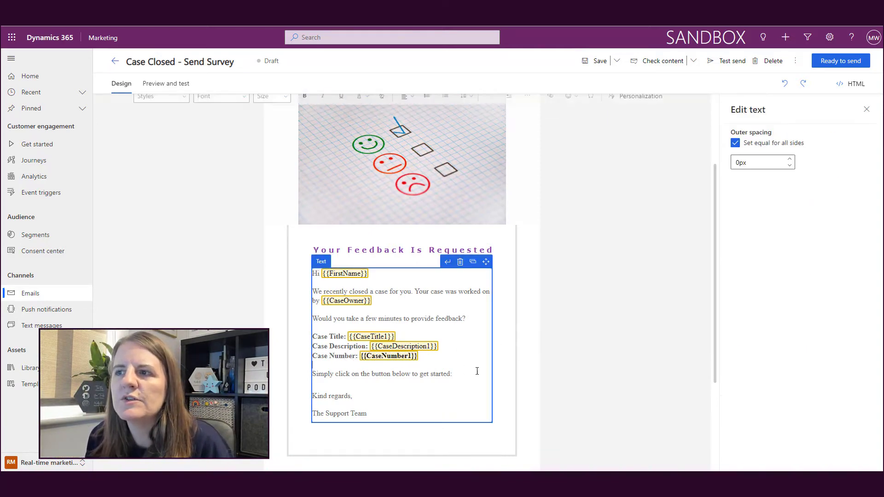
pyautogui.press('Return')
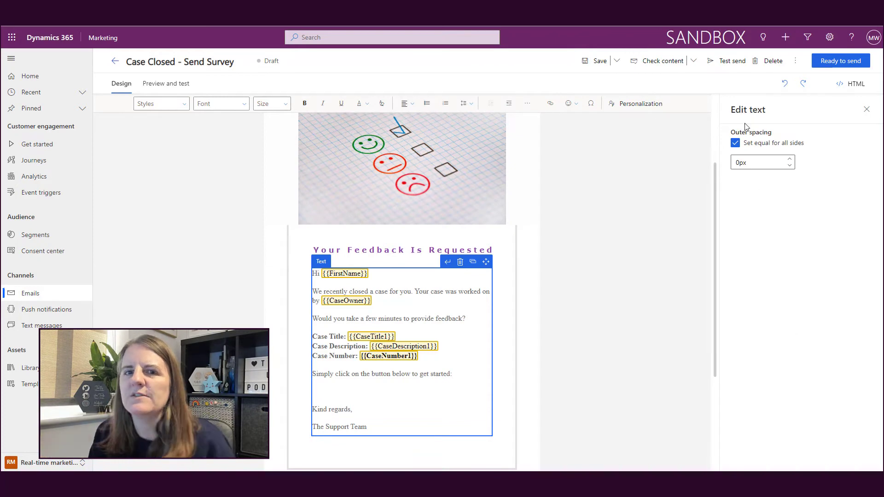
# Add a Button element into the email below the text block
pyautogui.click(866, 109)
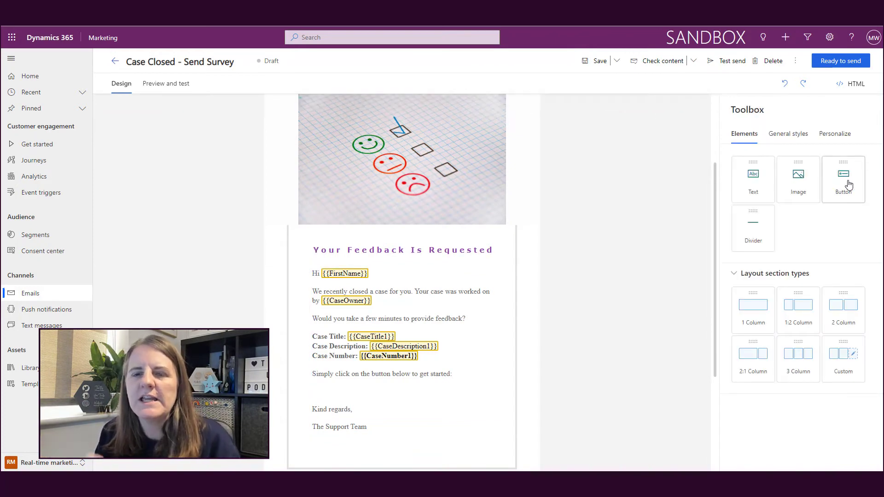
pyautogui.moveTo(849, 184); pyautogui.dragTo(429, 427)
pyautogui.scroll(-4, 541, 371)
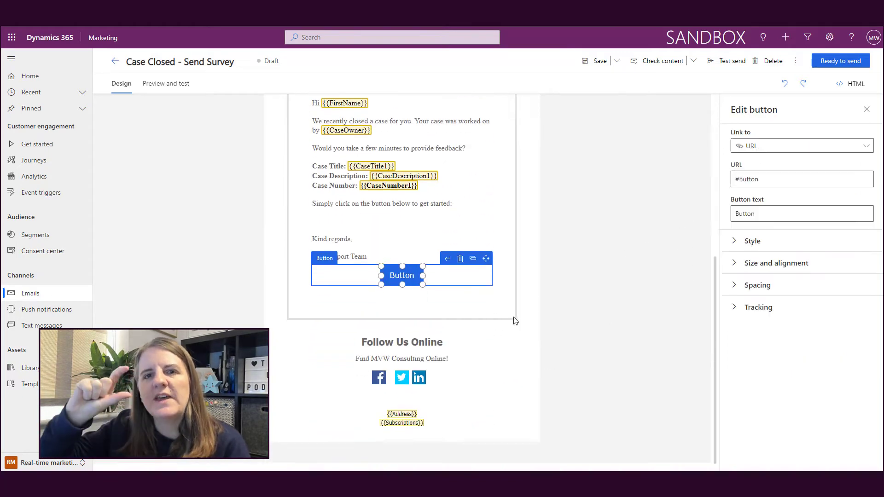
# Move the 'Kind regards, The Support Team' sign-off into a new text block below the button
pyautogui.click(356, 244)
pyautogui.moveTo(367, 258); pyautogui.dragTo(306, 217)
pyautogui.hotkey('ctrl', 'c')
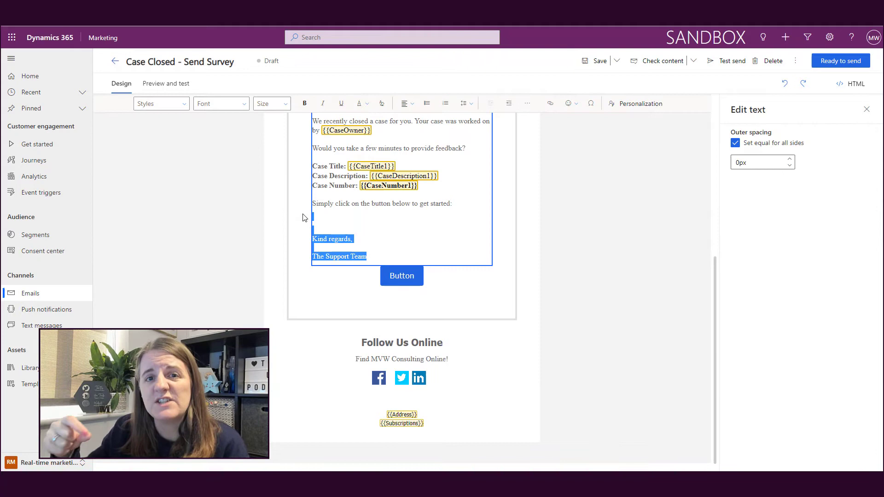
pyautogui.press('BackSpace')
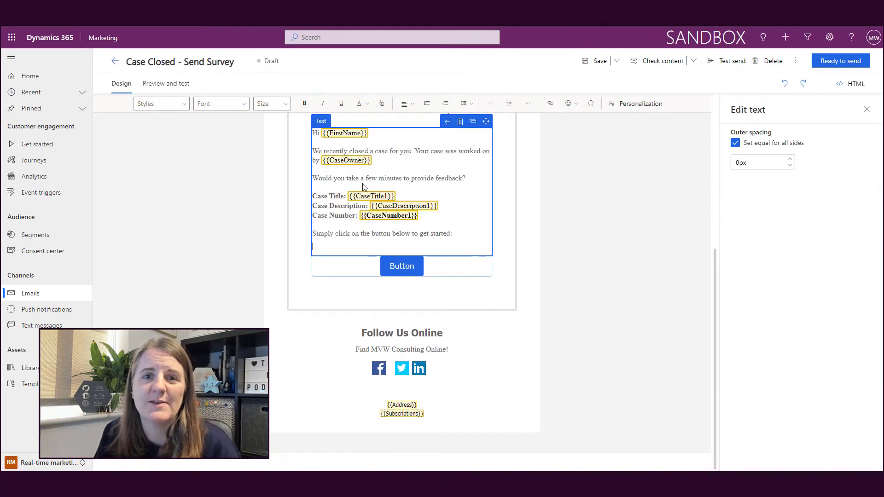
pyautogui.press('BackSpace')
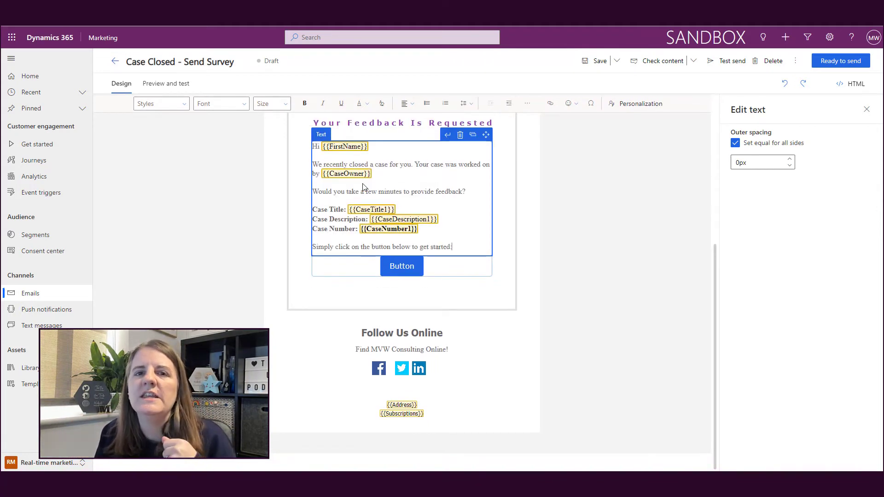
pyautogui.click(421, 314)
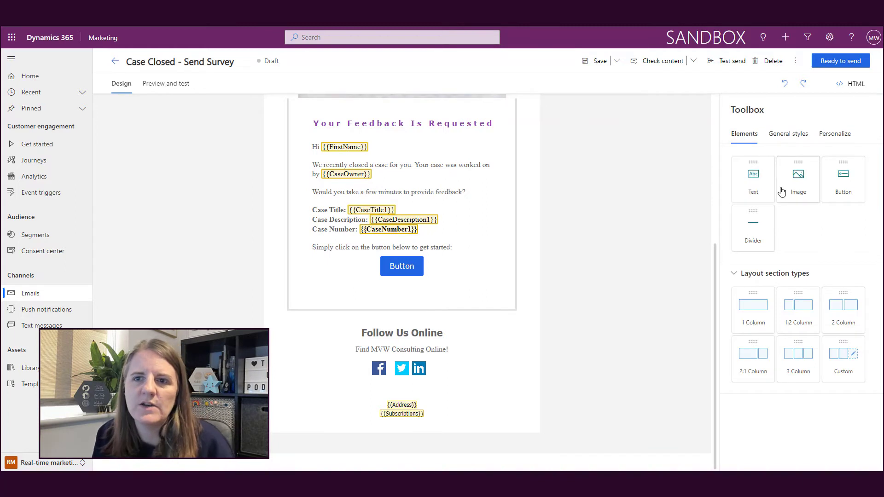
pyautogui.moveTo(754, 180); pyautogui.dragTo(433, 283)
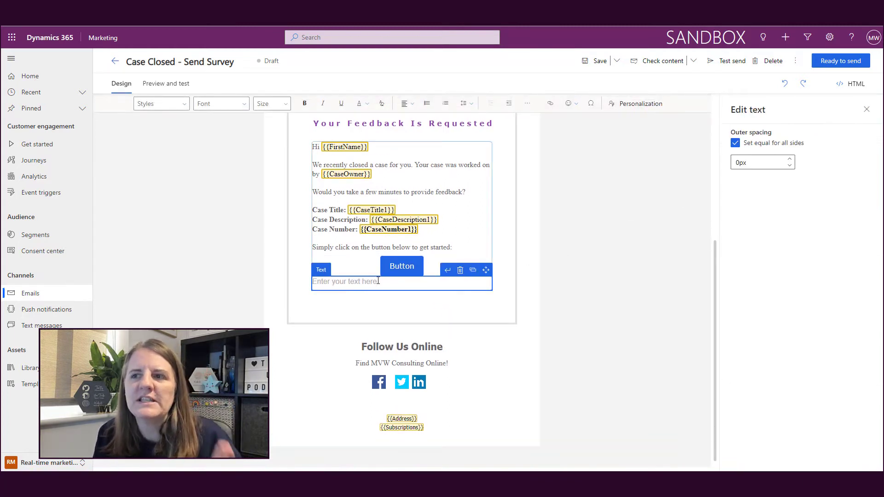
pyautogui.hotkey('ctrl', 'v')
pyautogui.click(595, 302)
pyautogui.click(441, 275)
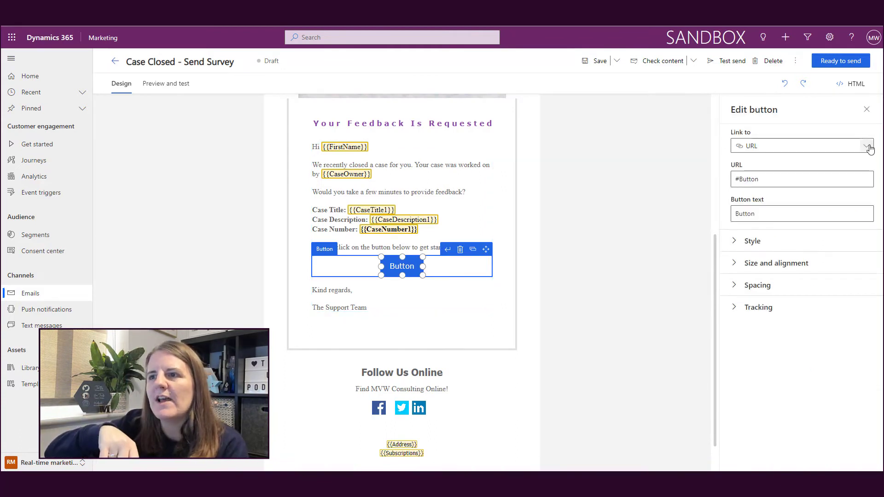
# Replace the button's #Button link with the Case Closed Send Survey trigger's SurveyURL field
pyautogui.moveTo(789, 179); pyautogui.dragTo(716, 179)
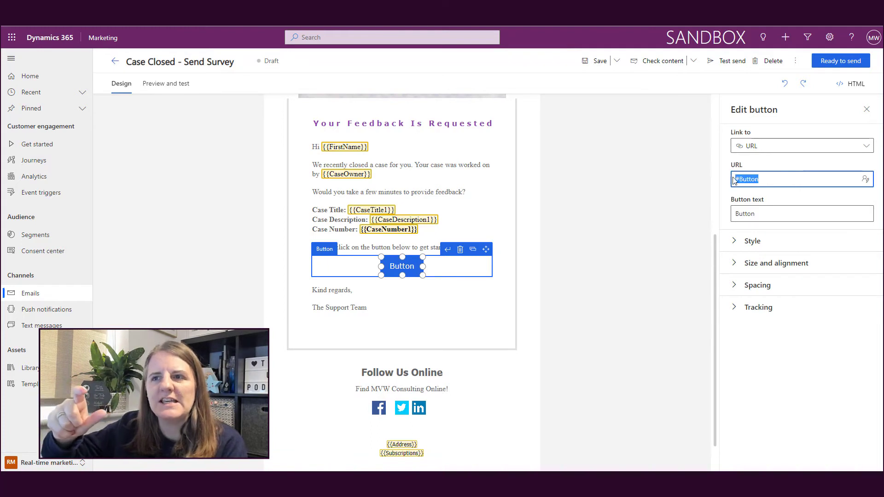
pyautogui.press('BackSpace')
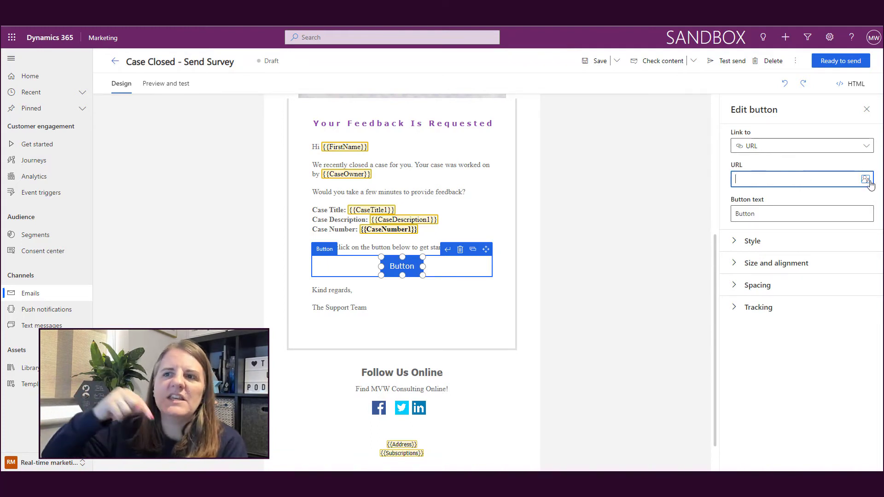
pyautogui.click(866, 180)
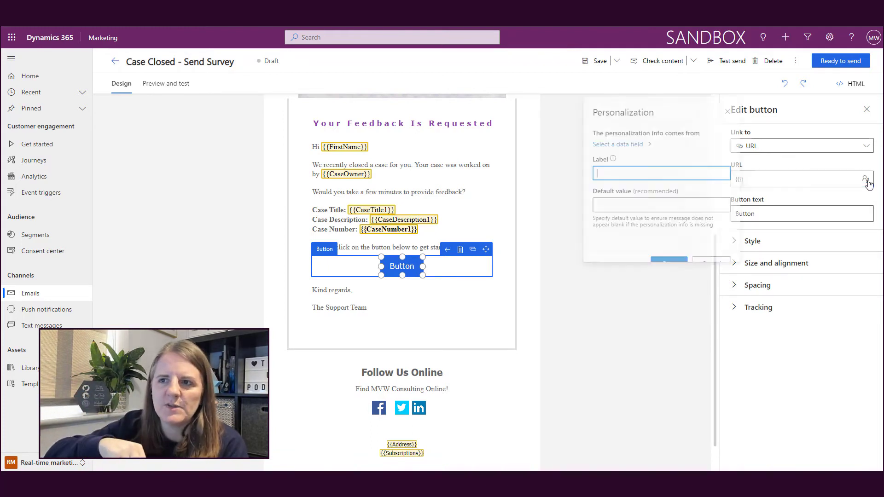
pyautogui.click(641, 136)
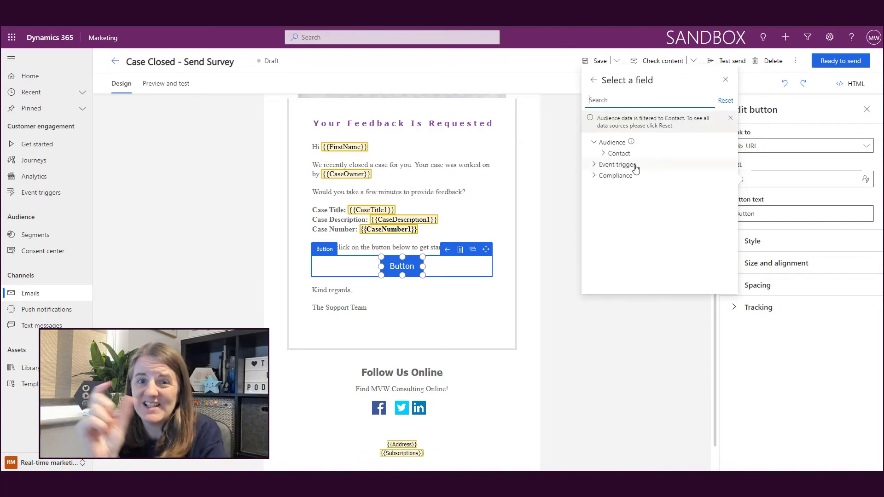
pyautogui.click(635, 166)
pyautogui.click(661, 177)
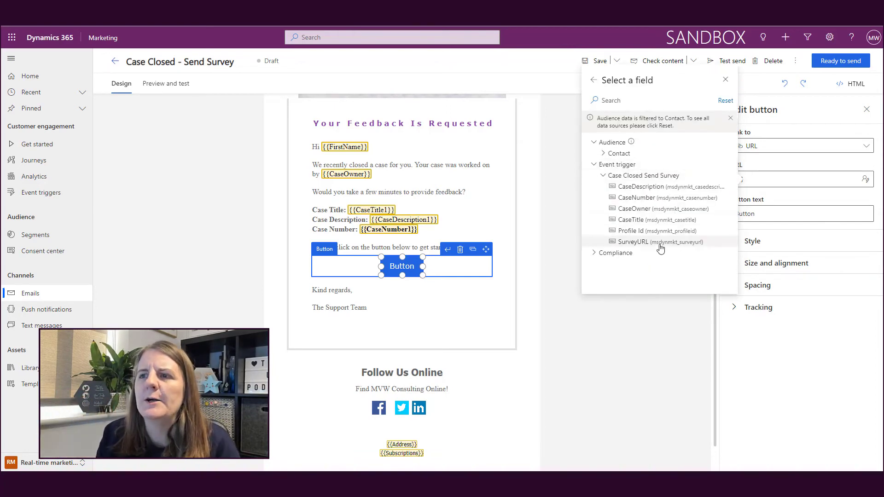
pyautogui.click(660, 243)
pyautogui.click(651, 208)
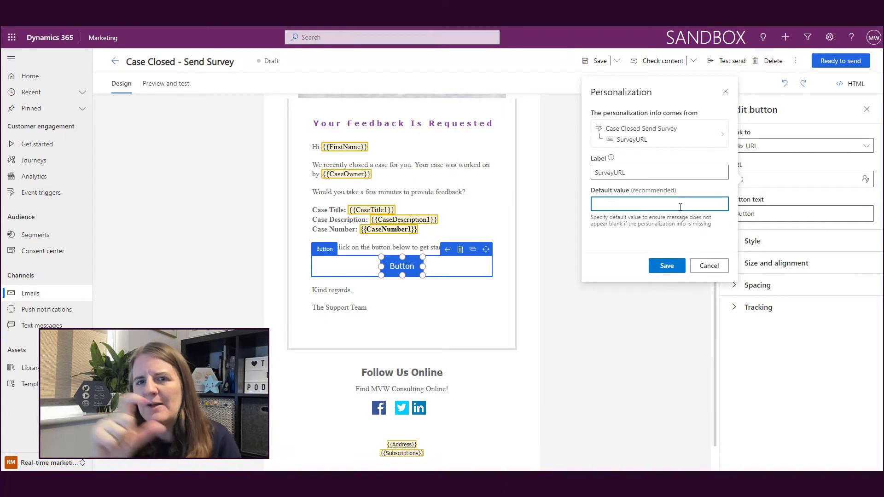
pyautogui.click(667, 265)
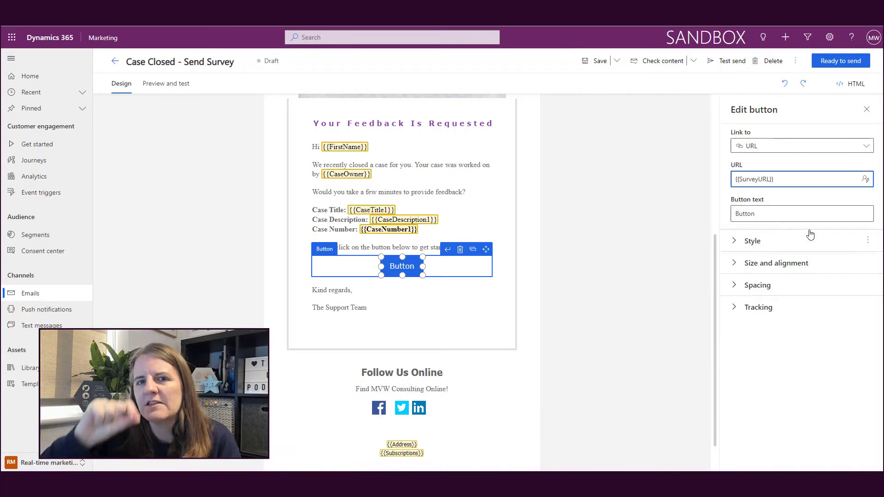
# Change the button label to 'Share Your Thoughts'
pyautogui.click(780, 214)
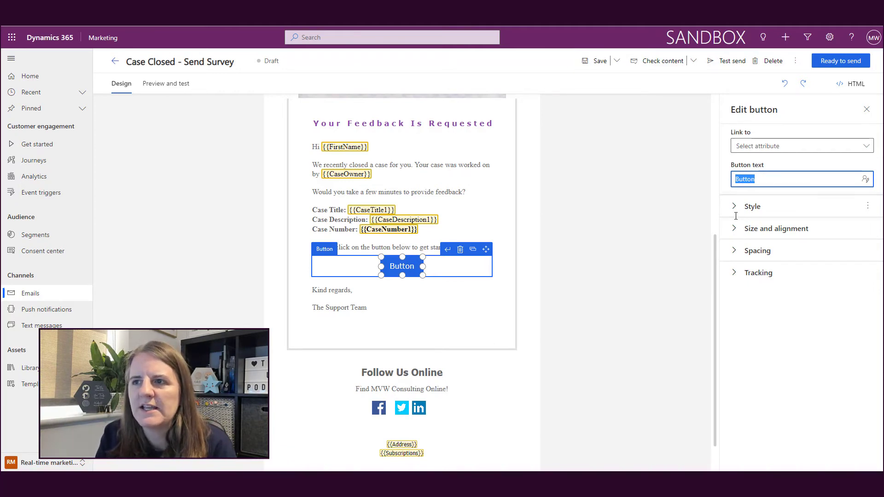
pyautogui.write('Share Yo')
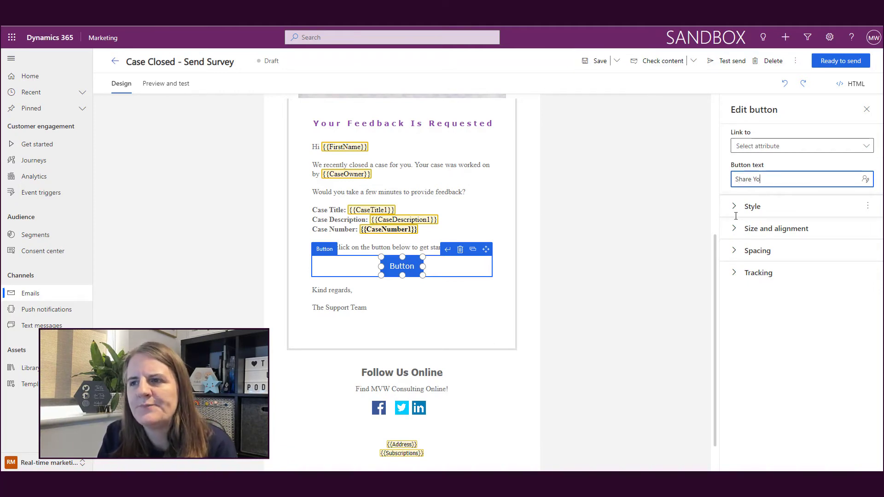
pyautogui.write('ur Thoughts')
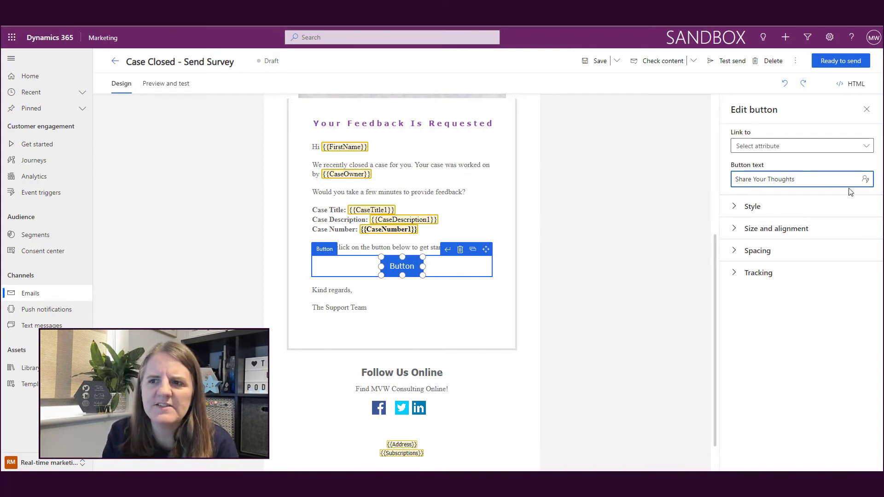
pyautogui.click(824, 169)
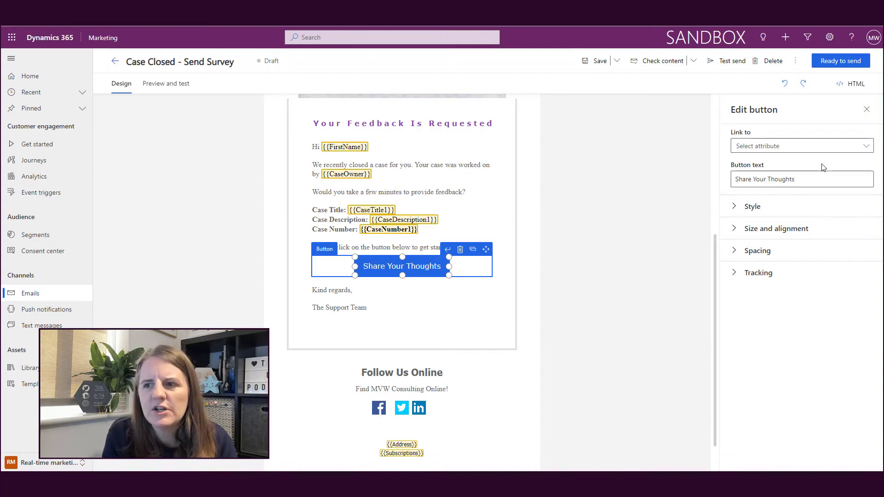
# Style the button with dark-red #8A1A10 fill, 10px rounded corners and 12px font size
pyautogui.click(757, 212)
pyautogui.click(738, 301)
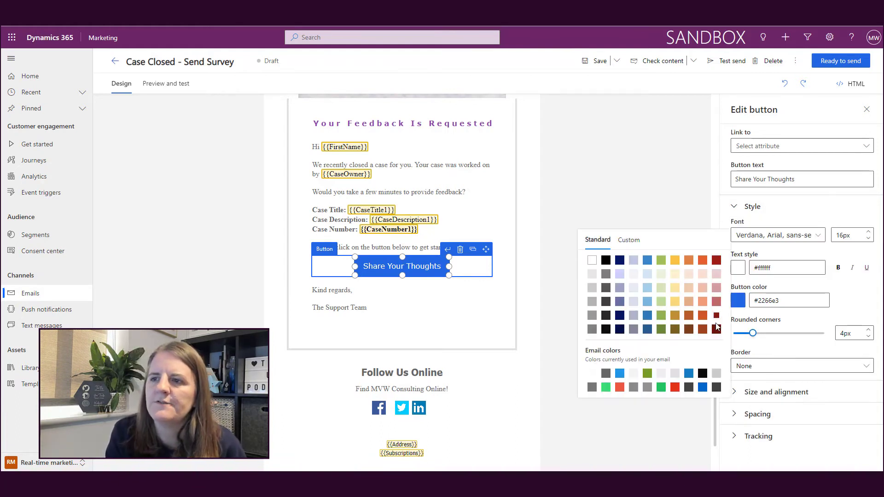
pyautogui.click(717, 317)
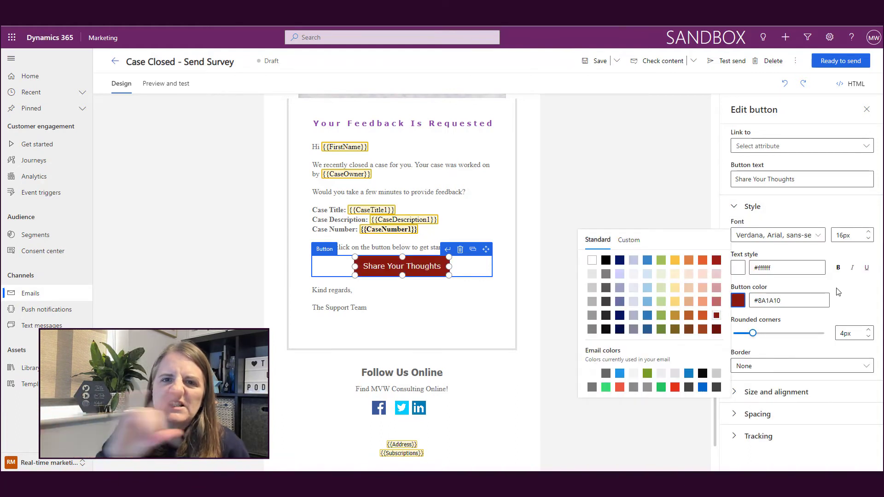
pyautogui.doubleClick(864, 328)
pyautogui.write('10px')
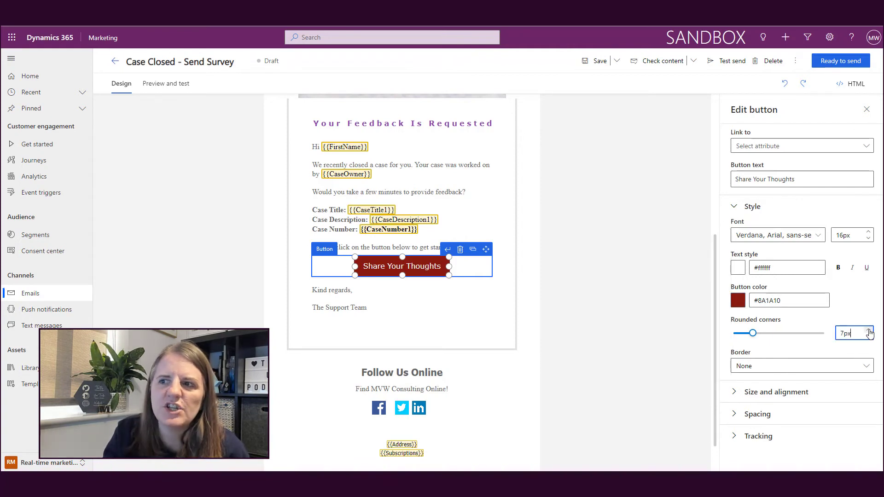
pyautogui.doubleClick(866, 235)
pyautogui.write('11px')
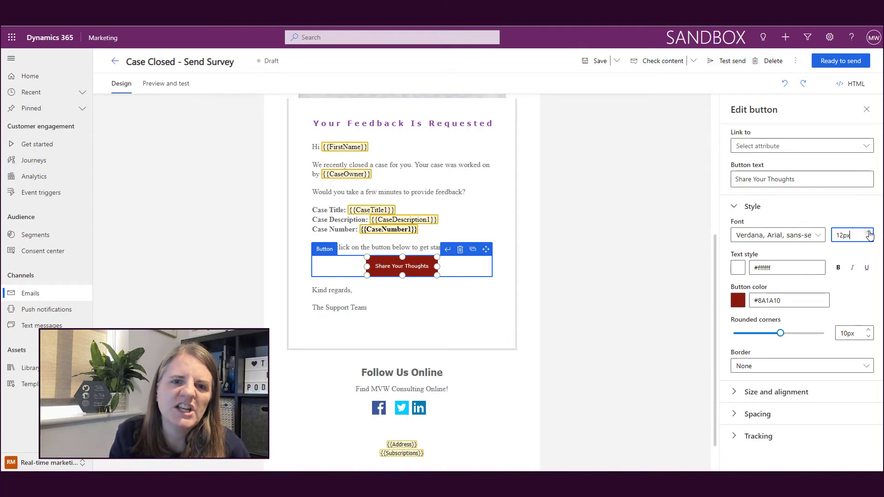
pyautogui.click(783, 206)
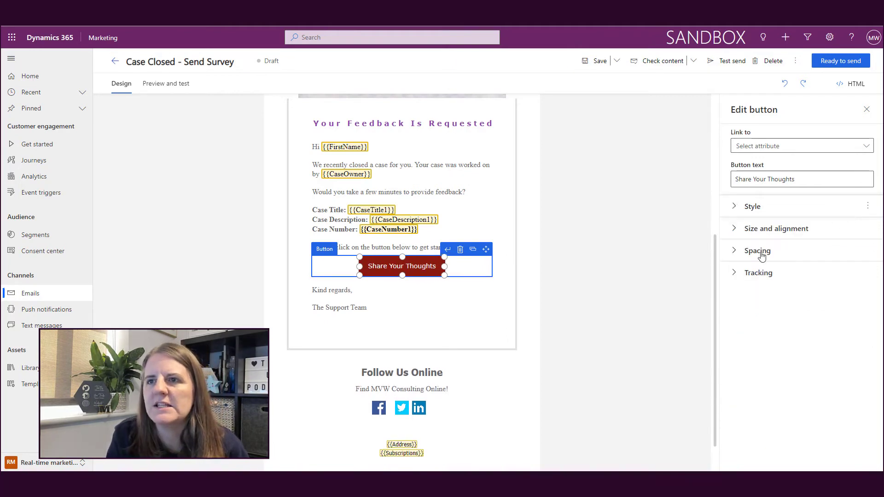
pyautogui.click(642, 280)
# Save the Case Closed - Send Survey email, review the content check options, and mark it Ready to send
pyautogui.scroll(3, 564, 261)
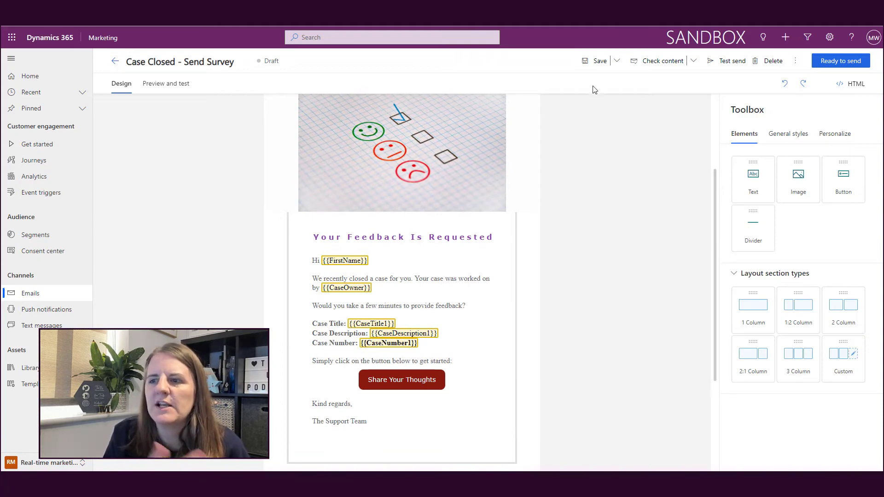
pyautogui.click(594, 61)
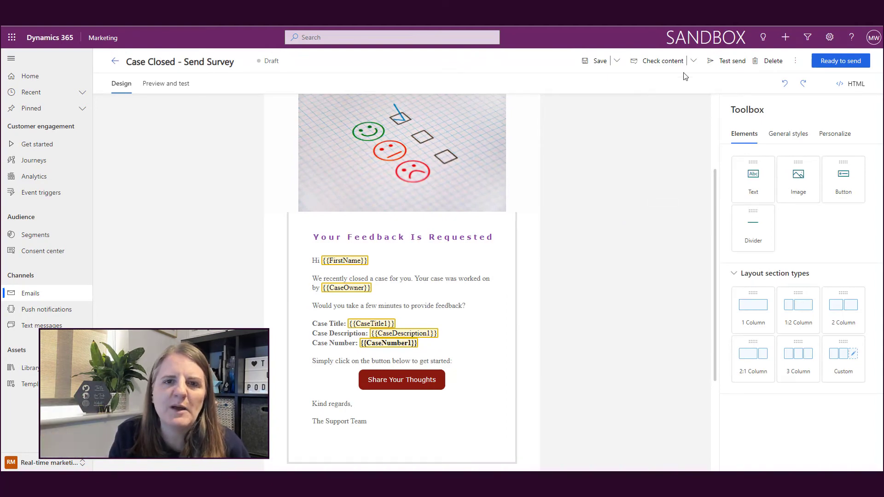
pyautogui.click(694, 62)
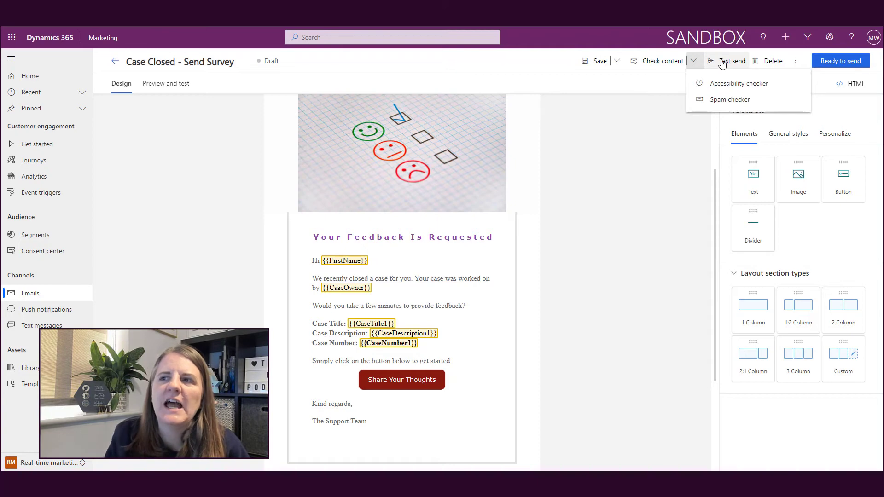
pyautogui.click(589, 238)
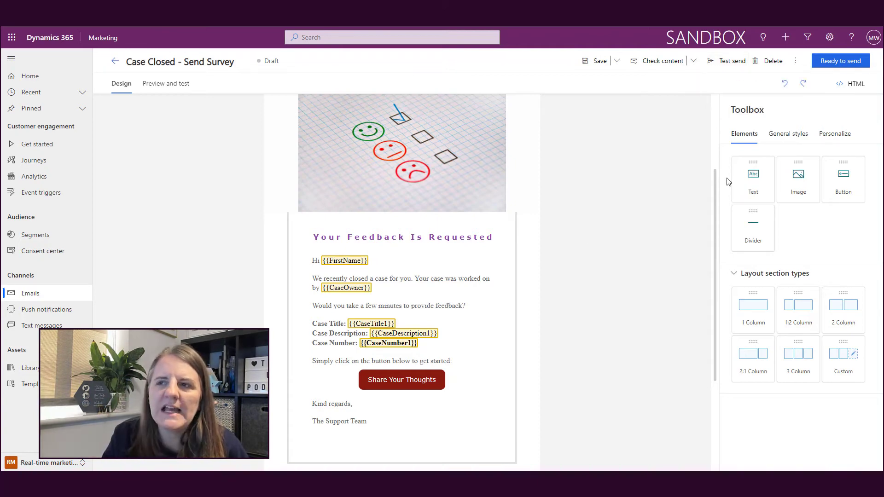
pyautogui.click(838, 64)
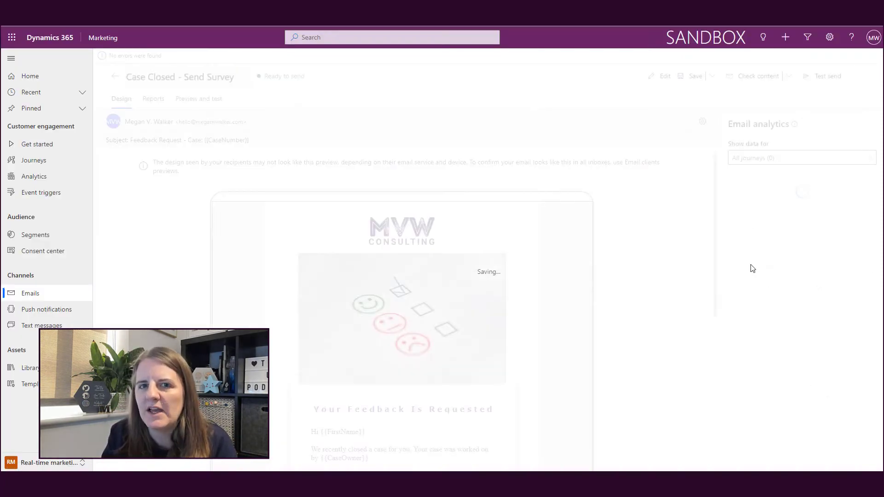
# Once validation finishes, open the Active Email templates list
pyautogui.scroll(-5, 590, 241)
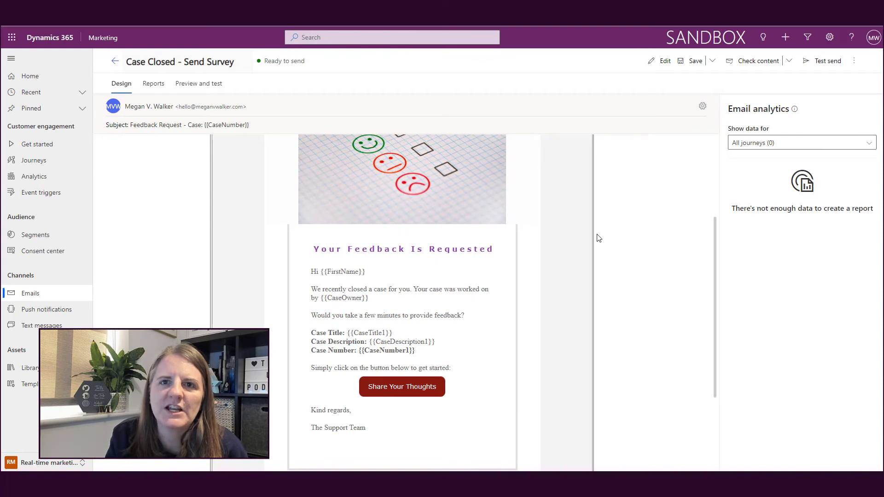
pyautogui.click(27, 384)
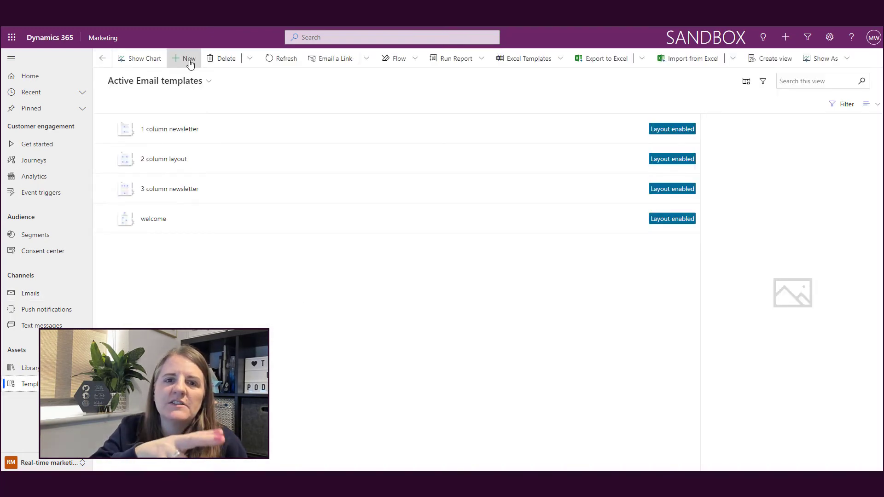
# Start a blank Email Template 1, then leave it for the All Emails list
pyautogui.click(185, 58)
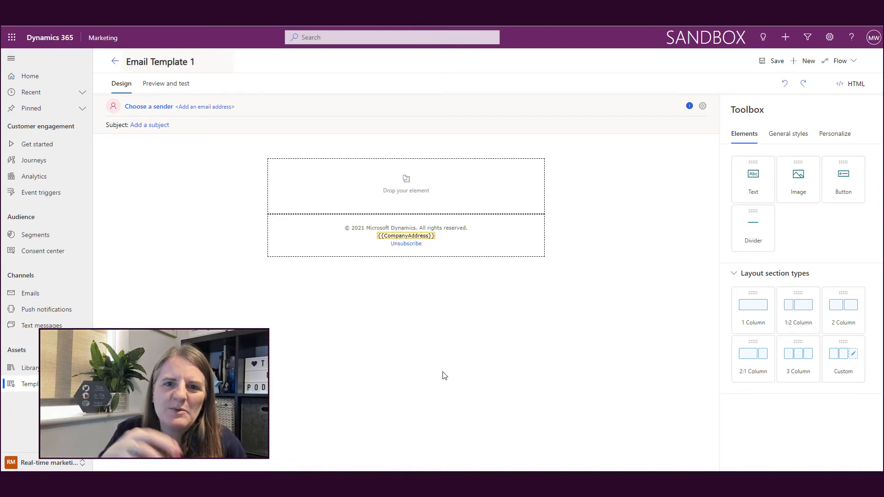
pyautogui.click(22, 295)
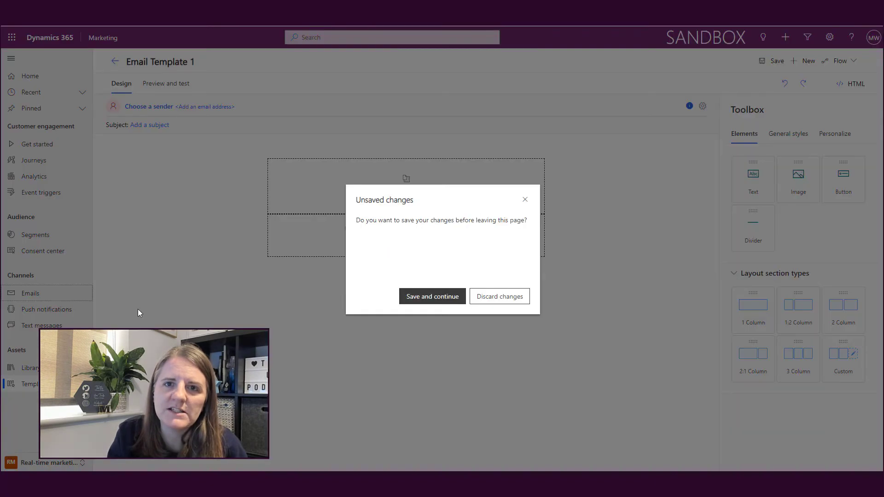
# Discard the blank template, then save the Case Closed - Send Survey email as template 'Case Template'
pyautogui.click(521, 299)
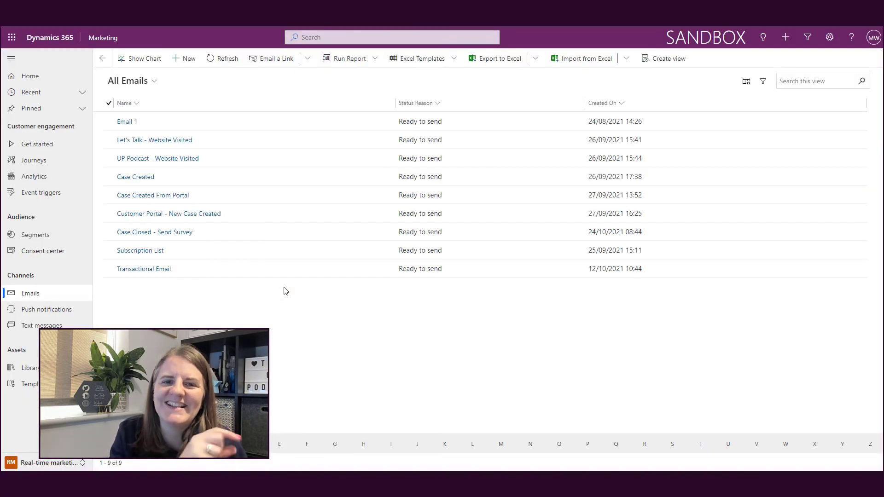
pyautogui.click(167, 232)
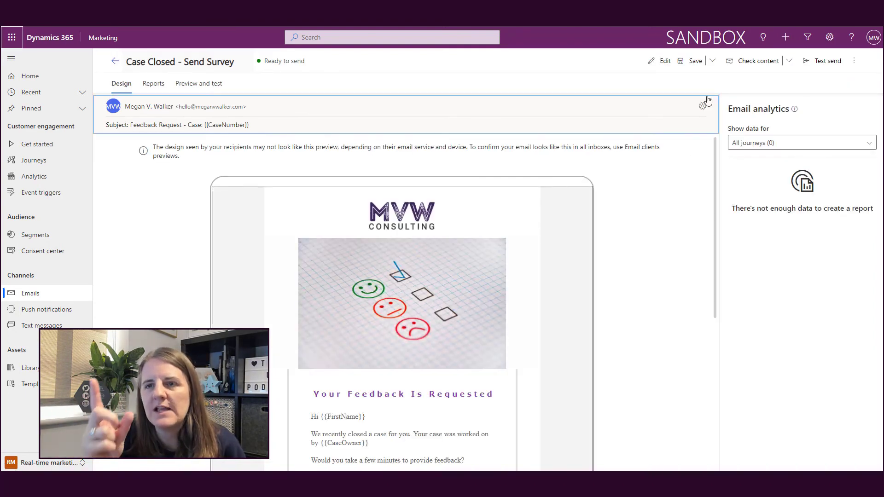
pyautogui.click(713, 61)
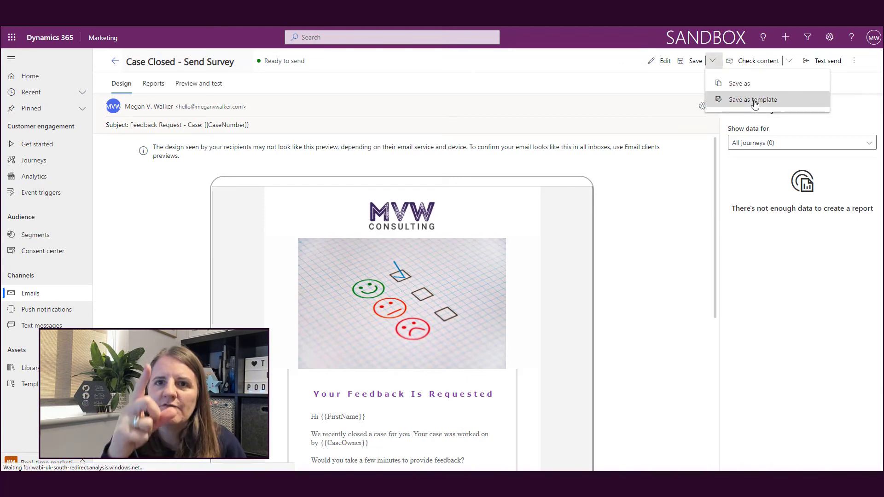
pyautogui.click(754, 98)
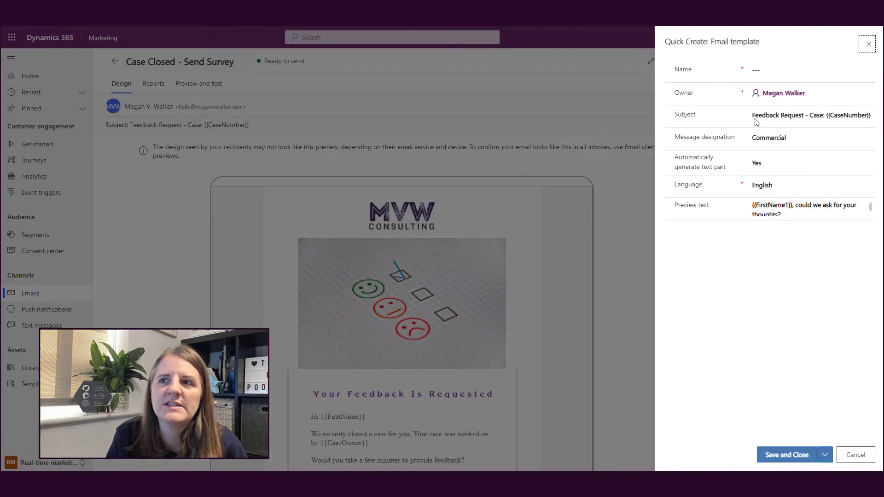
pyautogui.click(790, 70)
pyautogui.write('C')
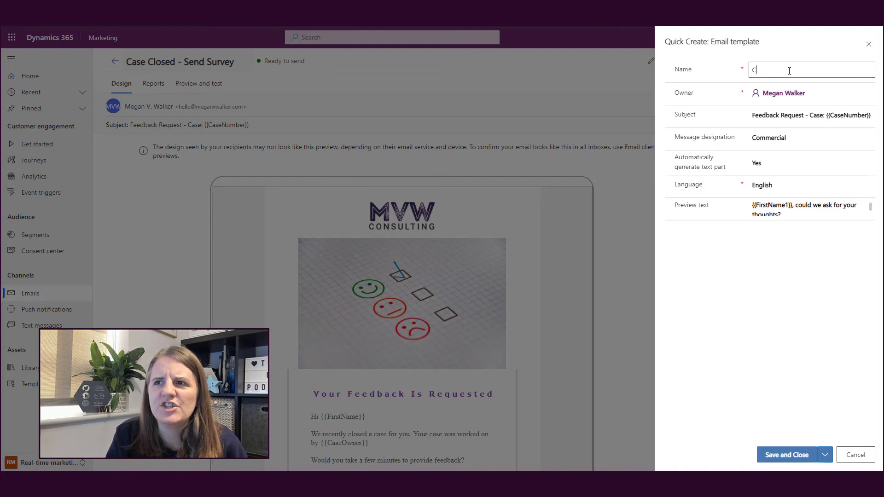
pyautogui.write('ase Template')
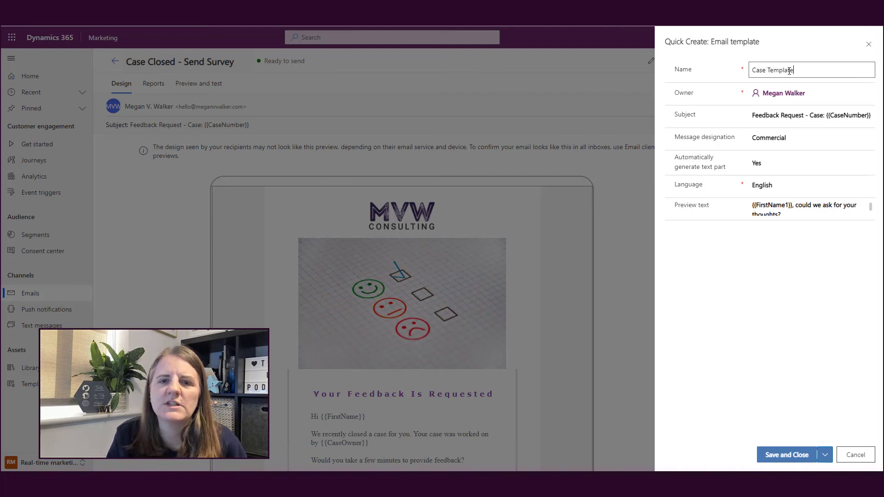
pyautogui.click(787, 455)
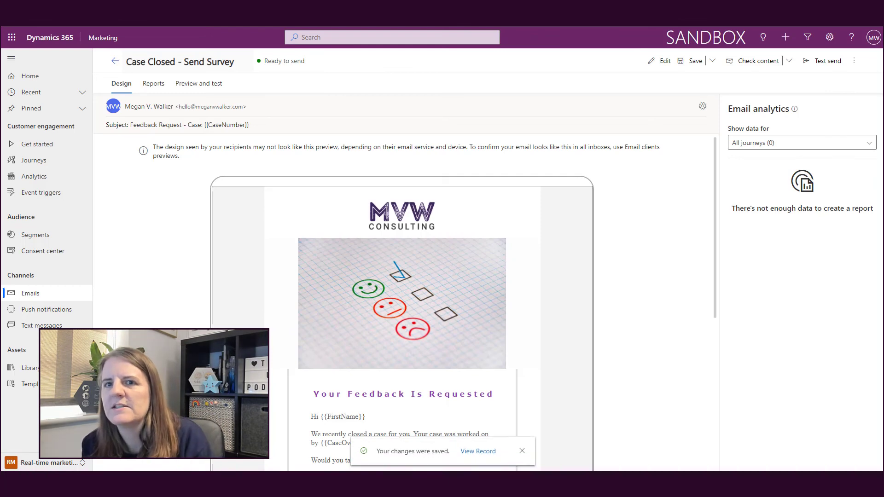
# Open Case Template from the Active Email templates list
pyautogui.click(36, 390)
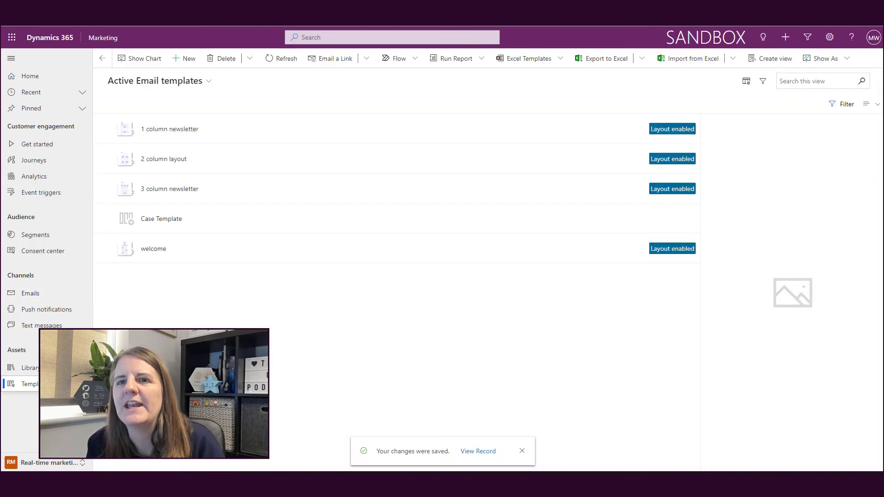
pyautogui.click(159, 221)
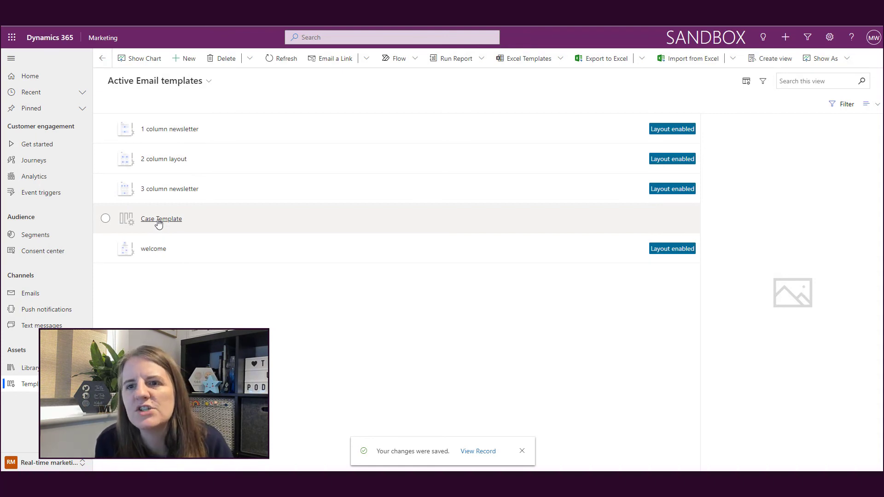